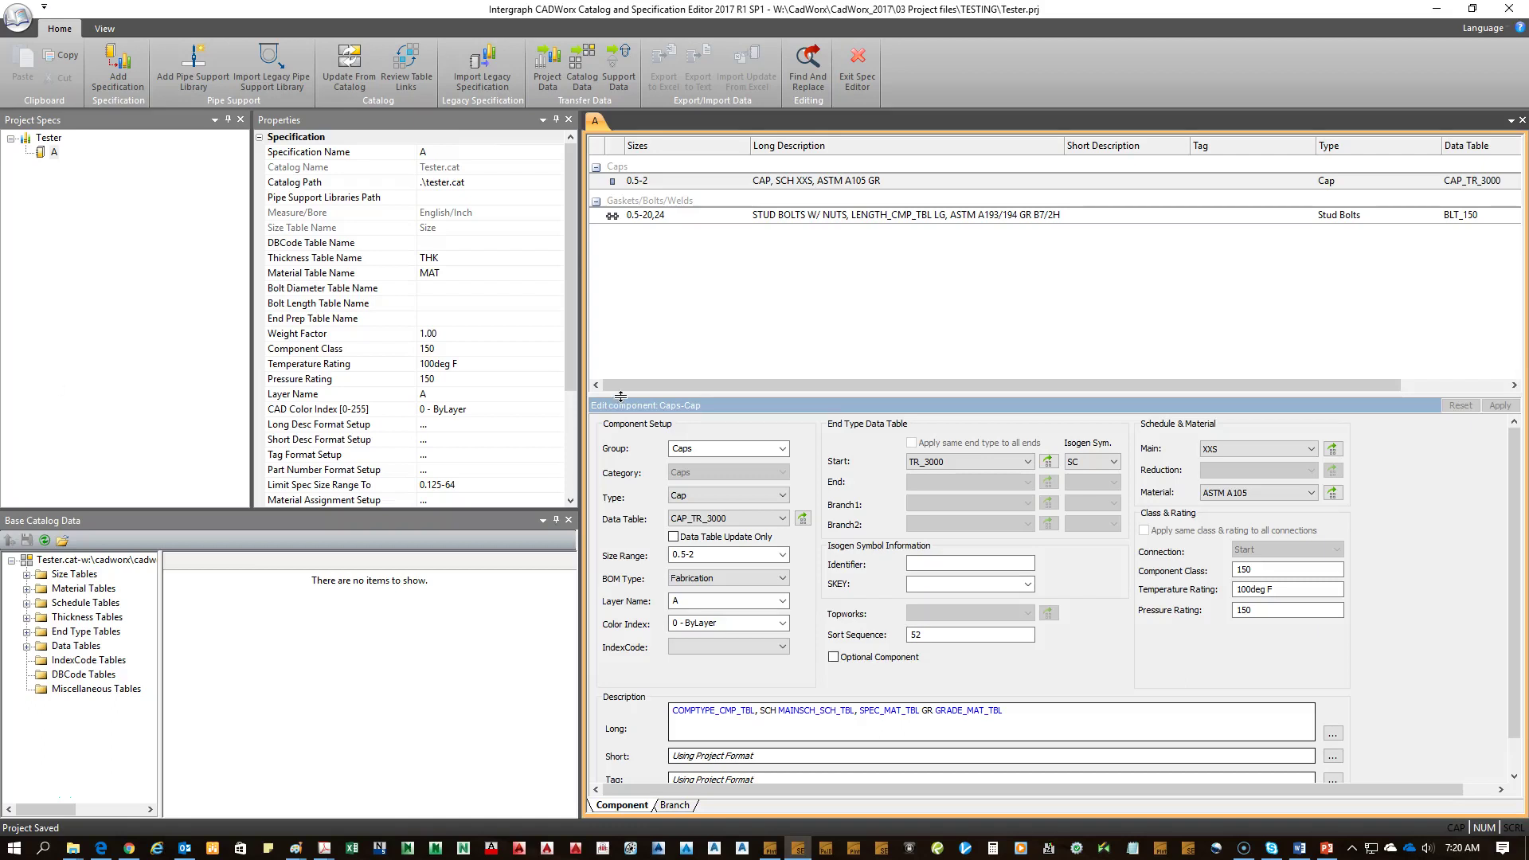
Step: Load spec A's Stud Bolts component, using data table BLT_150, into the Edit component panel
click(732, 216)
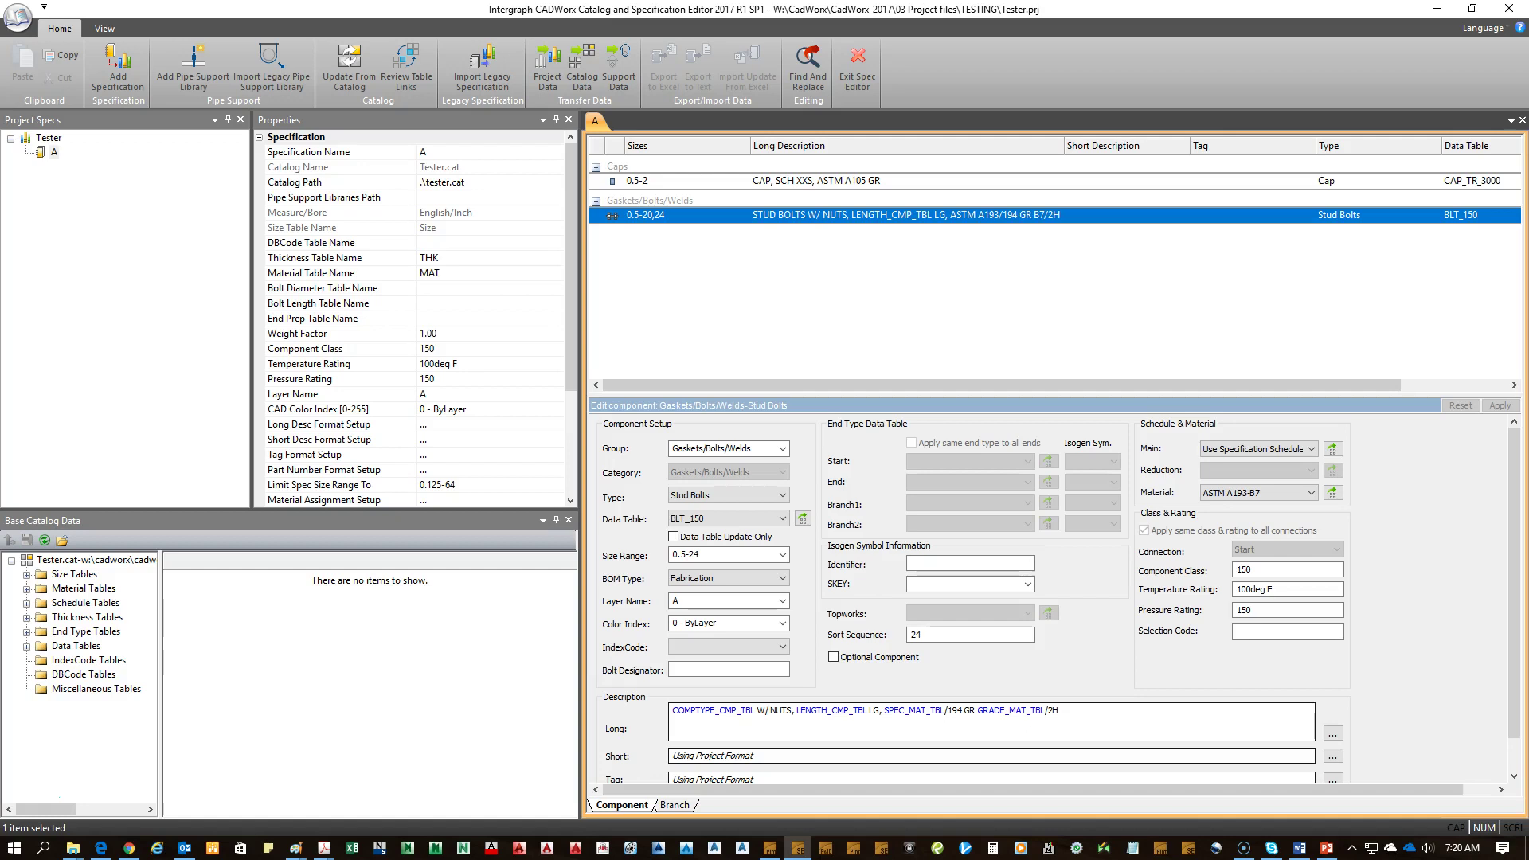
key(super+3)
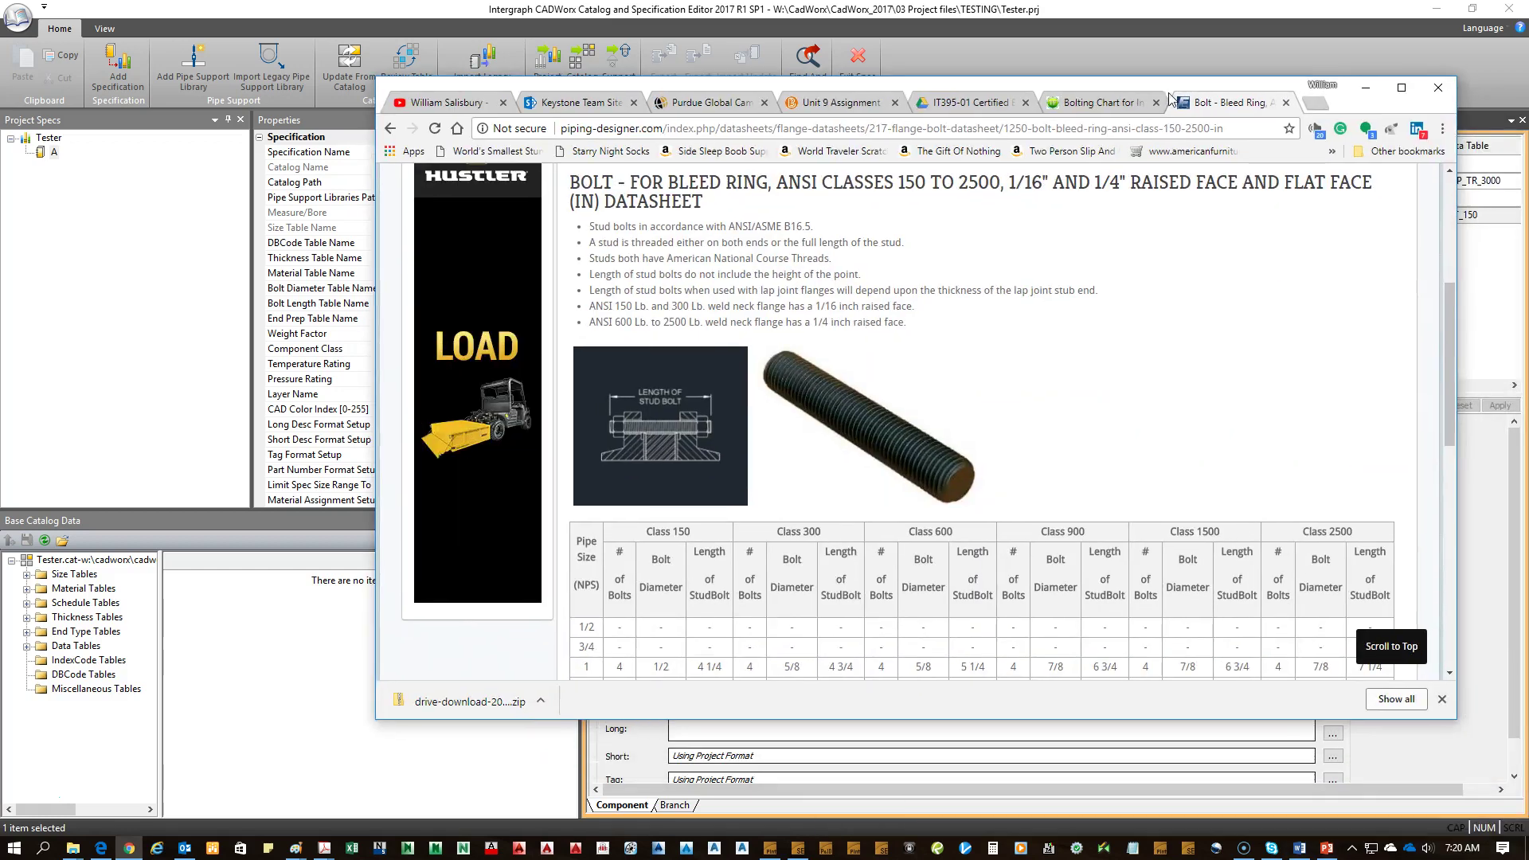
drag(779, 185, 926, 185)
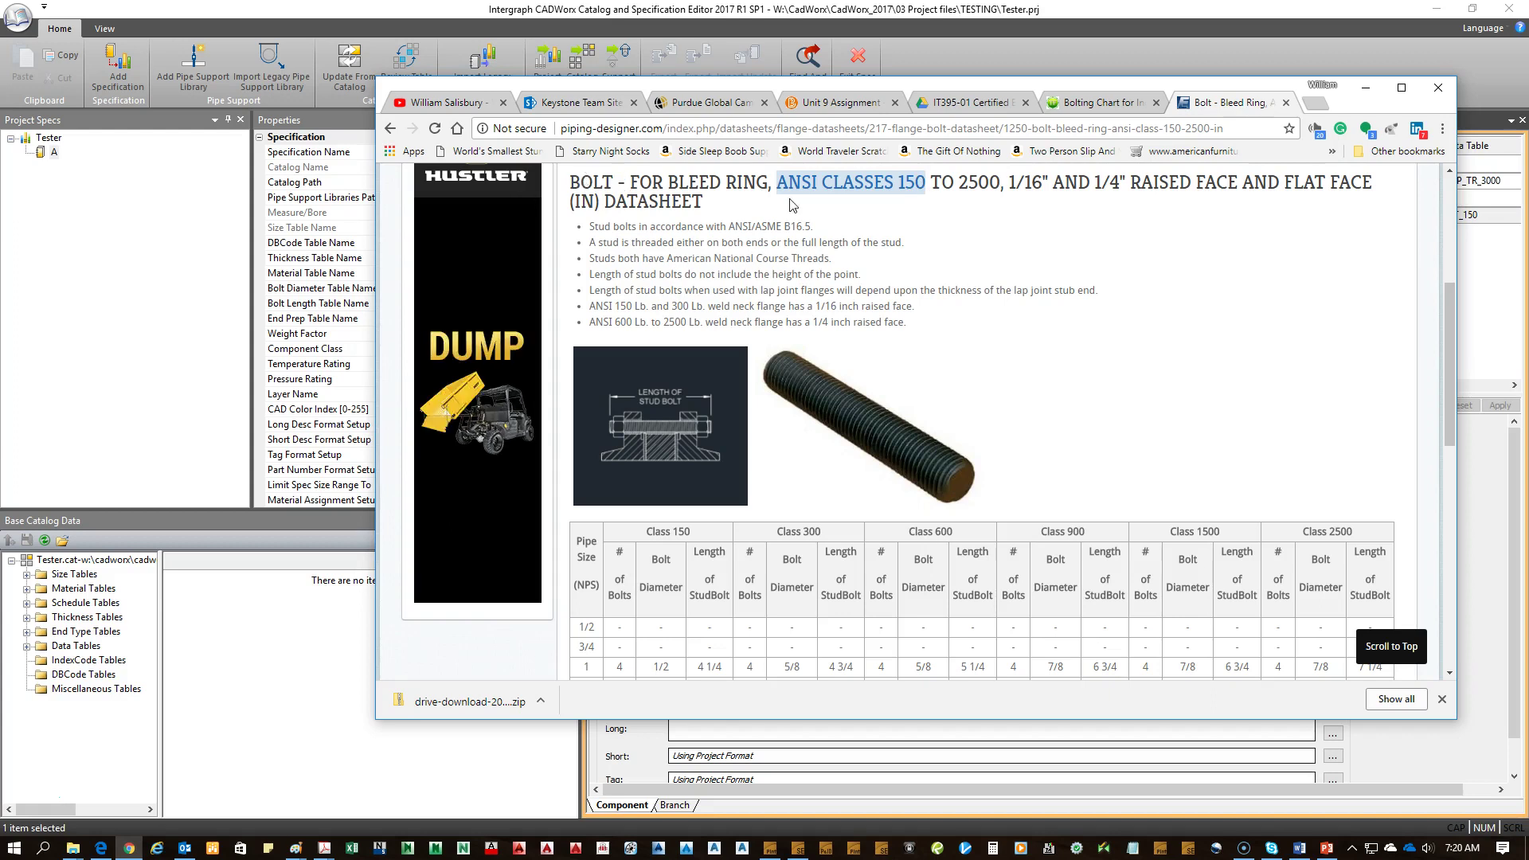
scroll(922, 332, down, 3)
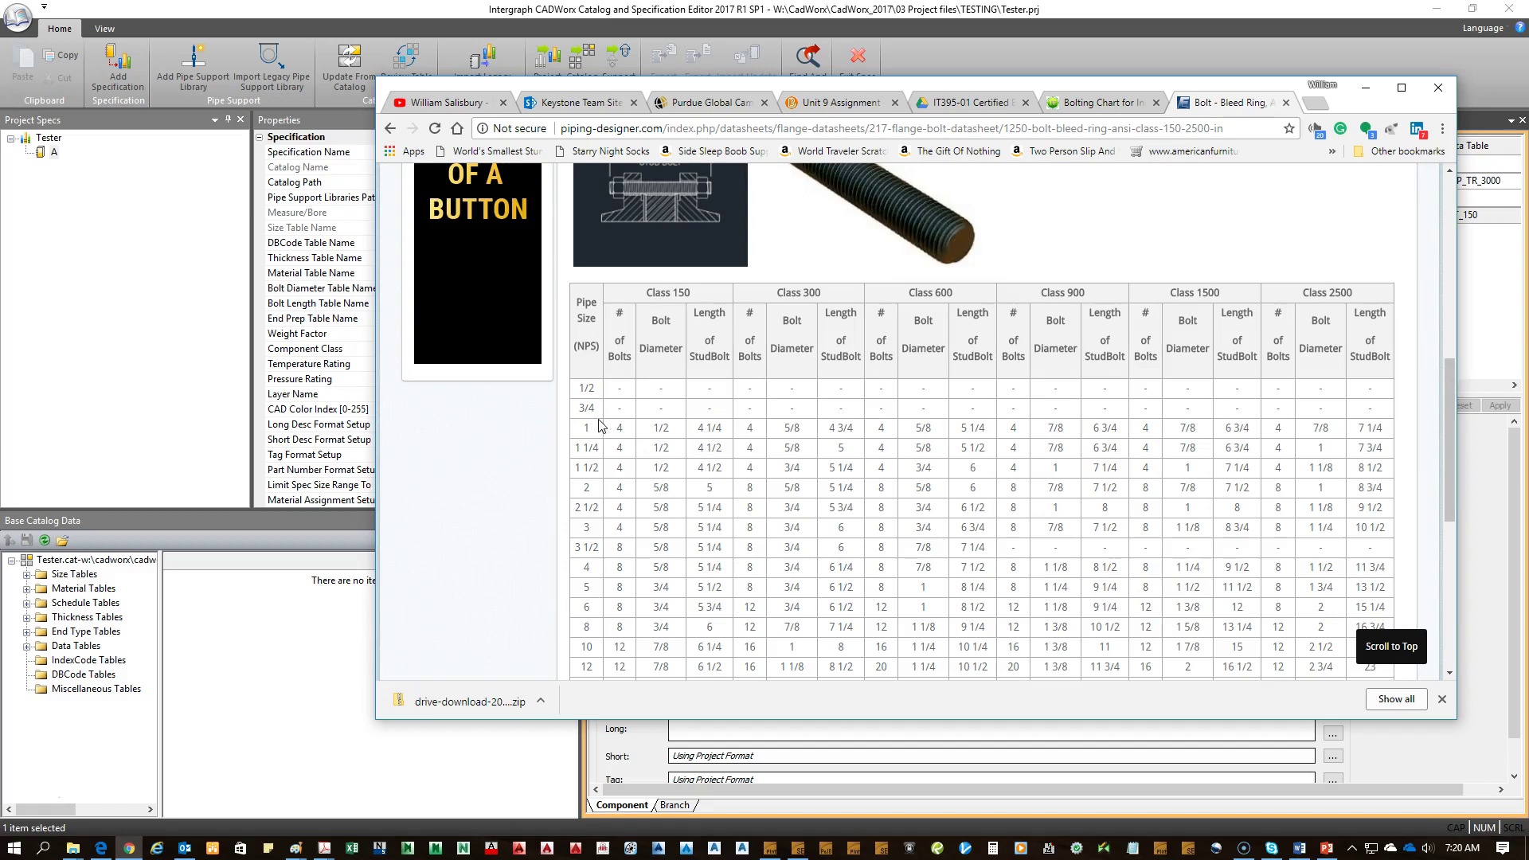
drag(580, 428, 733, 435)
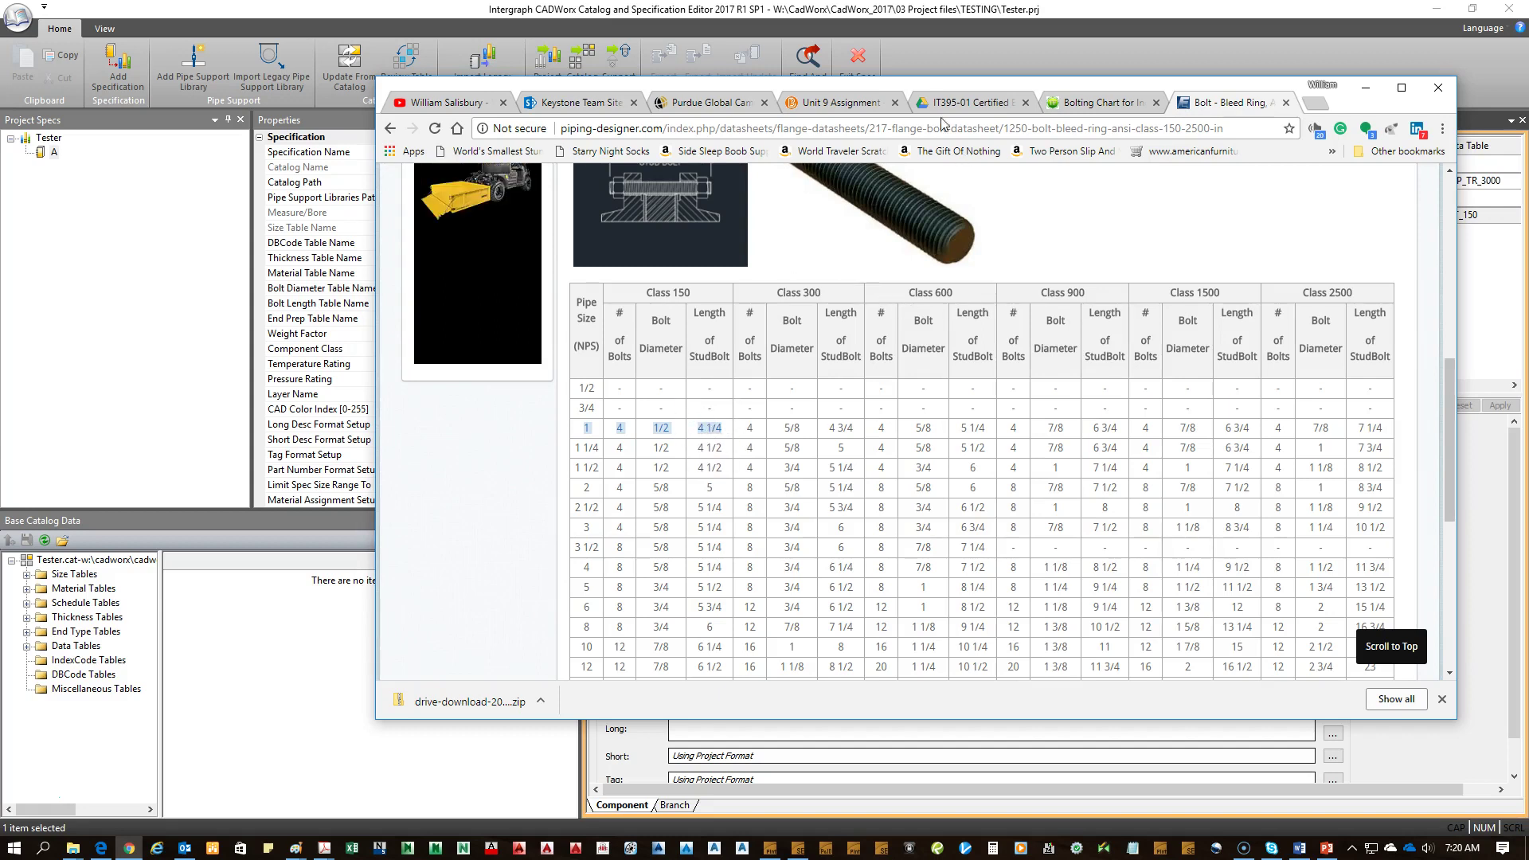
drag(838, 80, 838, 41)
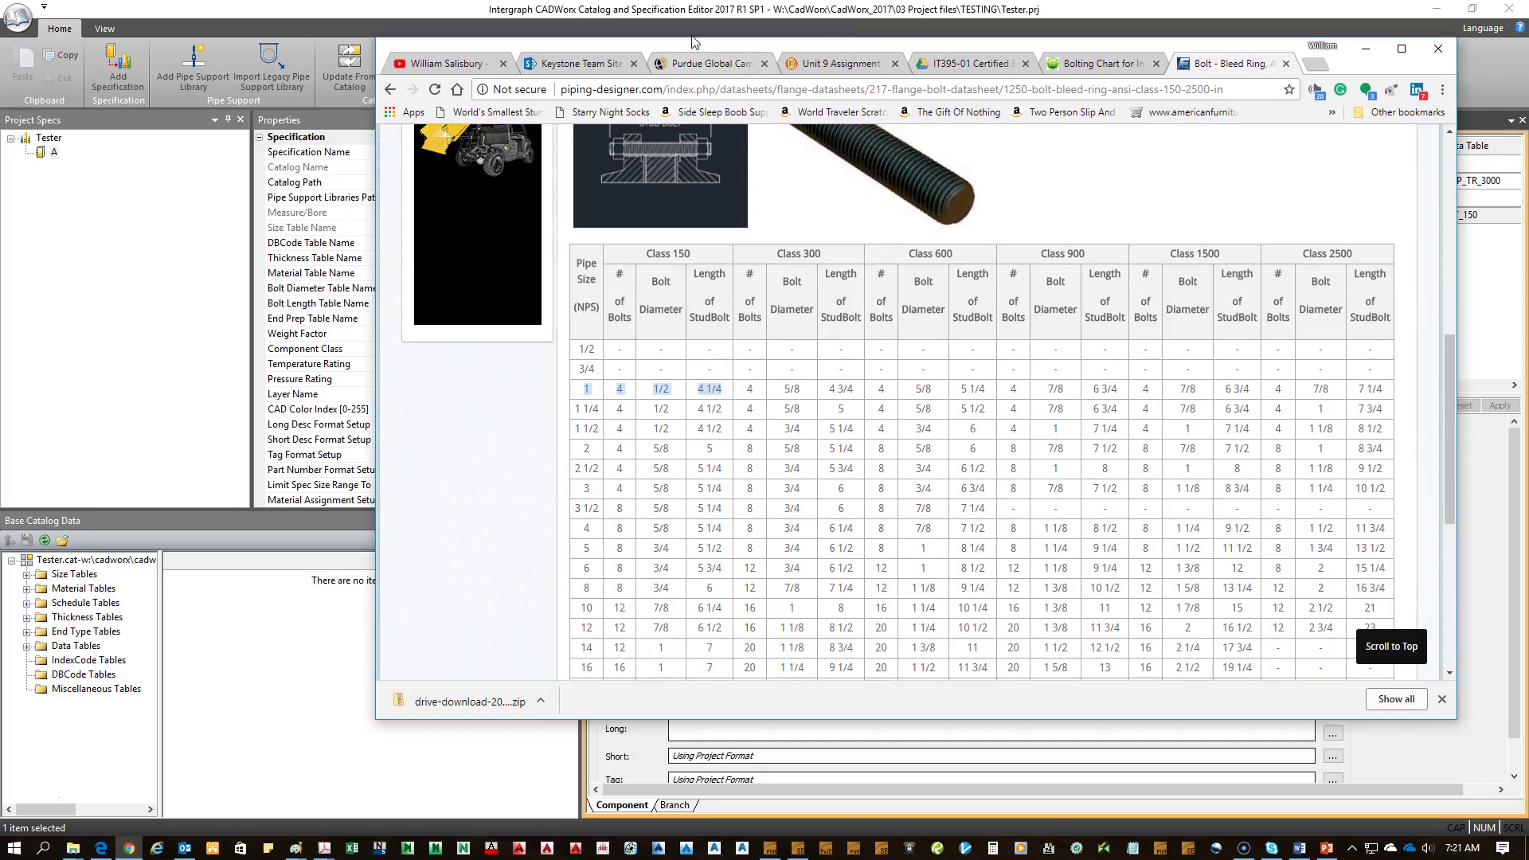
drag(686, 42, 686, 2)
key(alt+Tab)
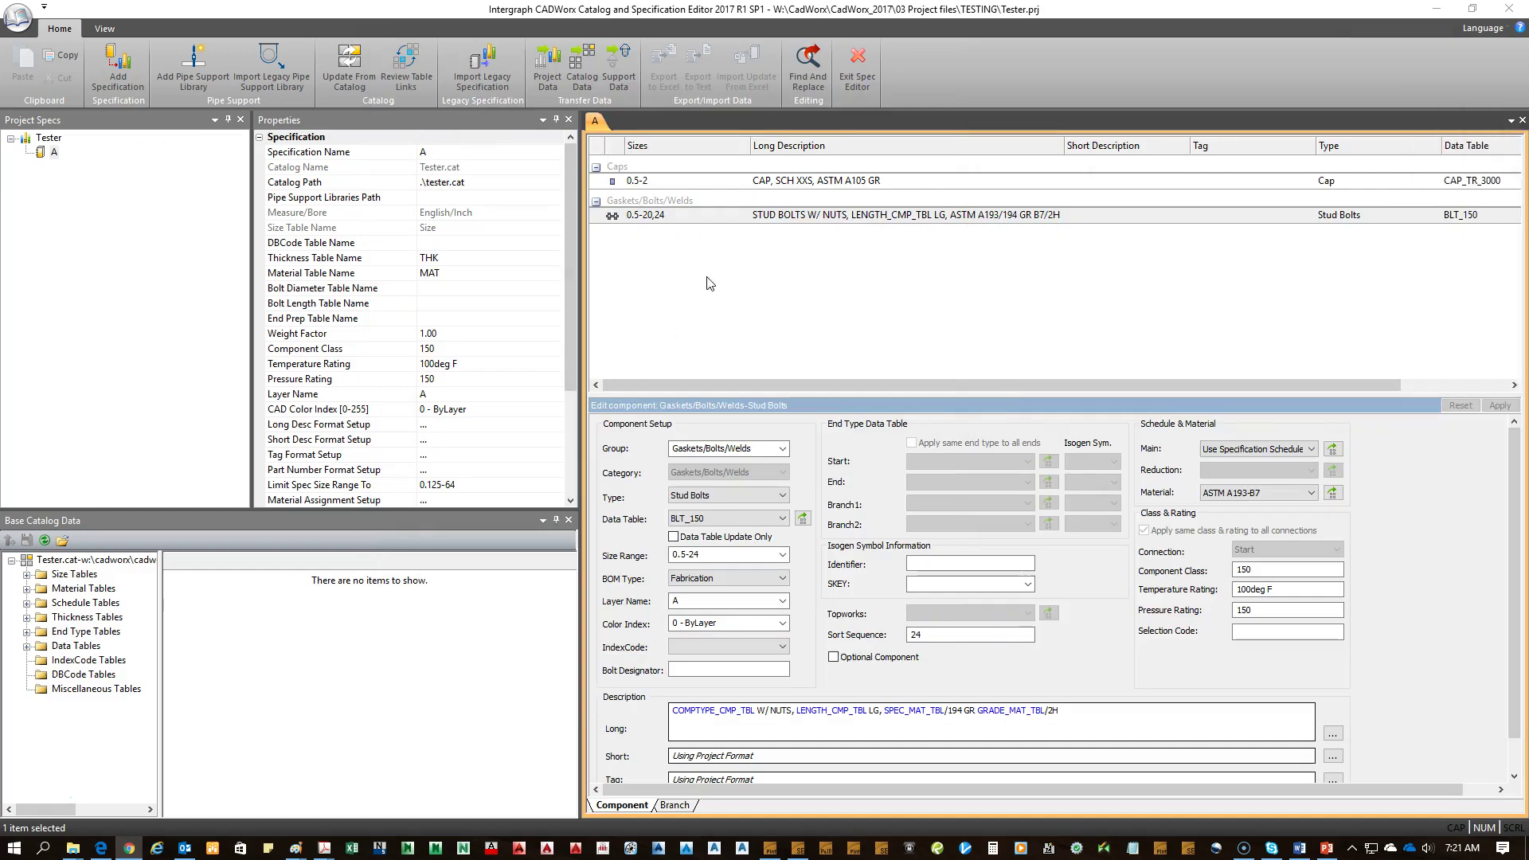
Step: Select the Stud Bolts component and open its data table in the Tester.cat catalog
click(796, 222)
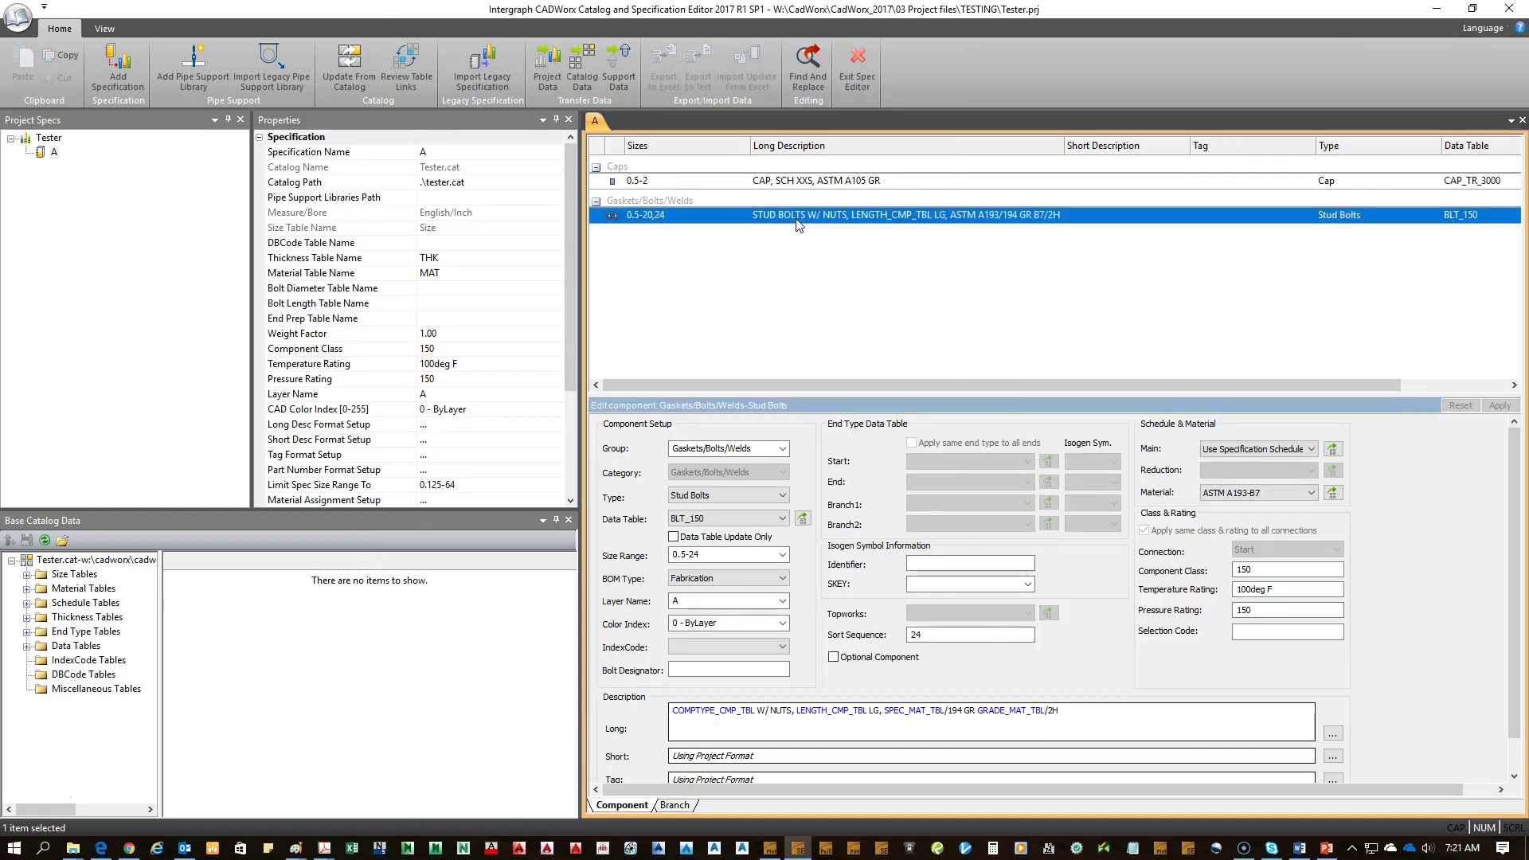
click(803, 520)
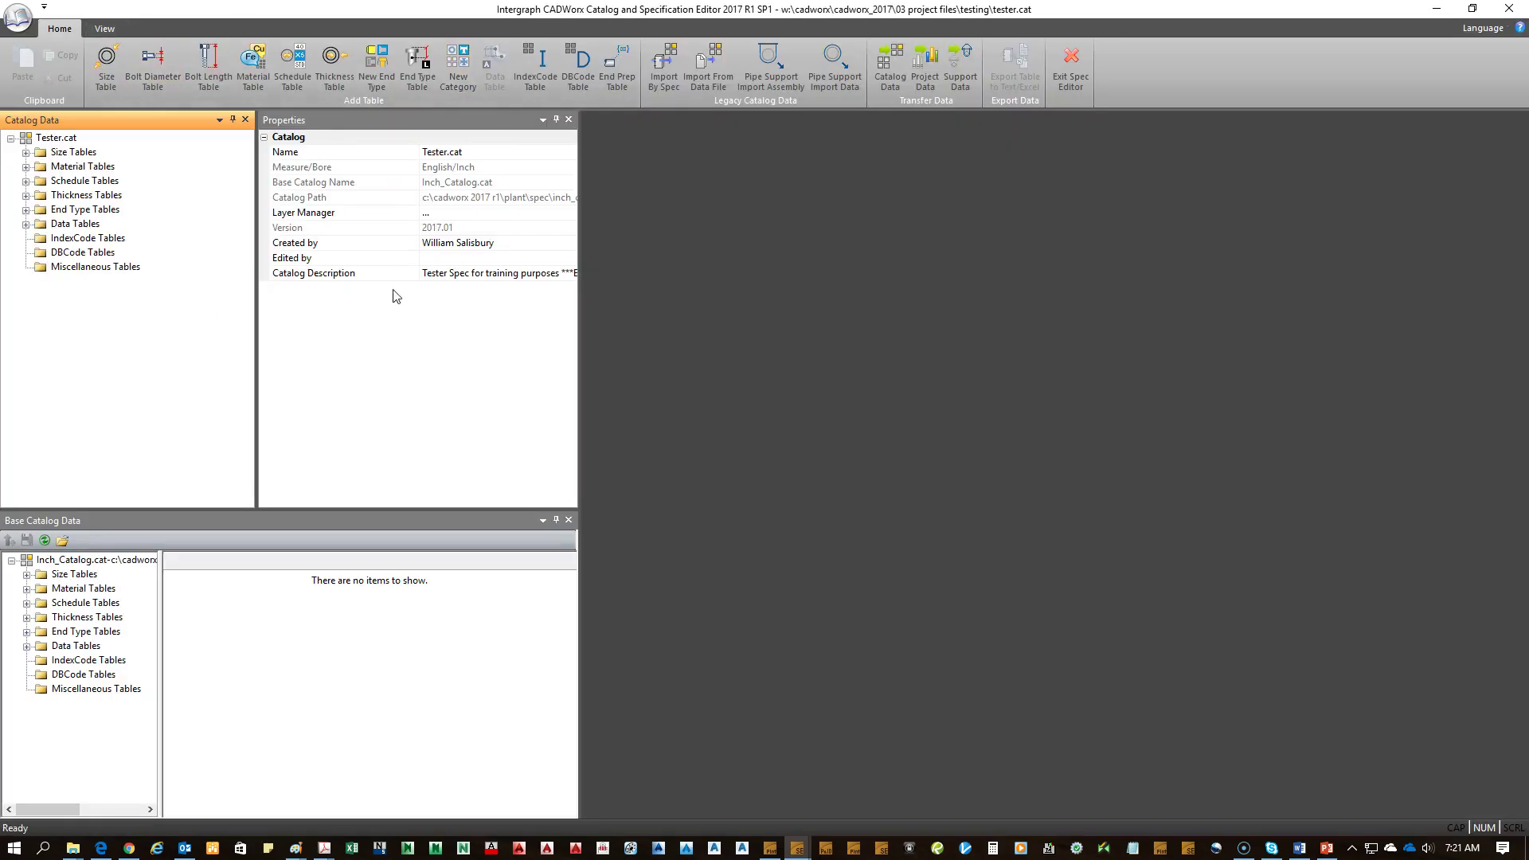
Step: Expand Data Tables > Gaskets/Bolts/Welds > Stud Bolts and show BLT_150's properties
click(41, 137)
click(27, 224)
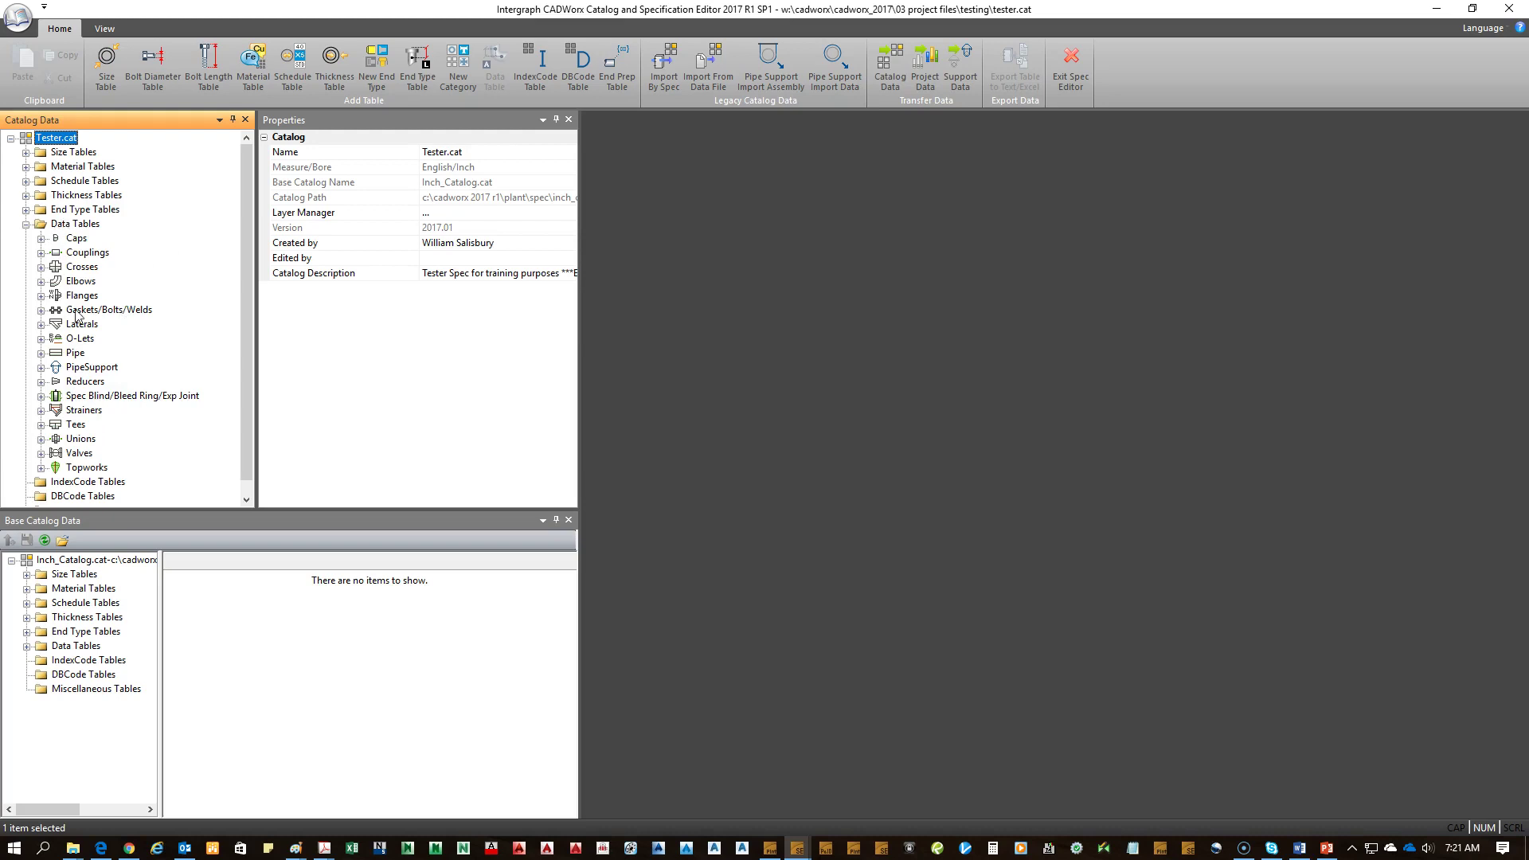
click(41, 311)
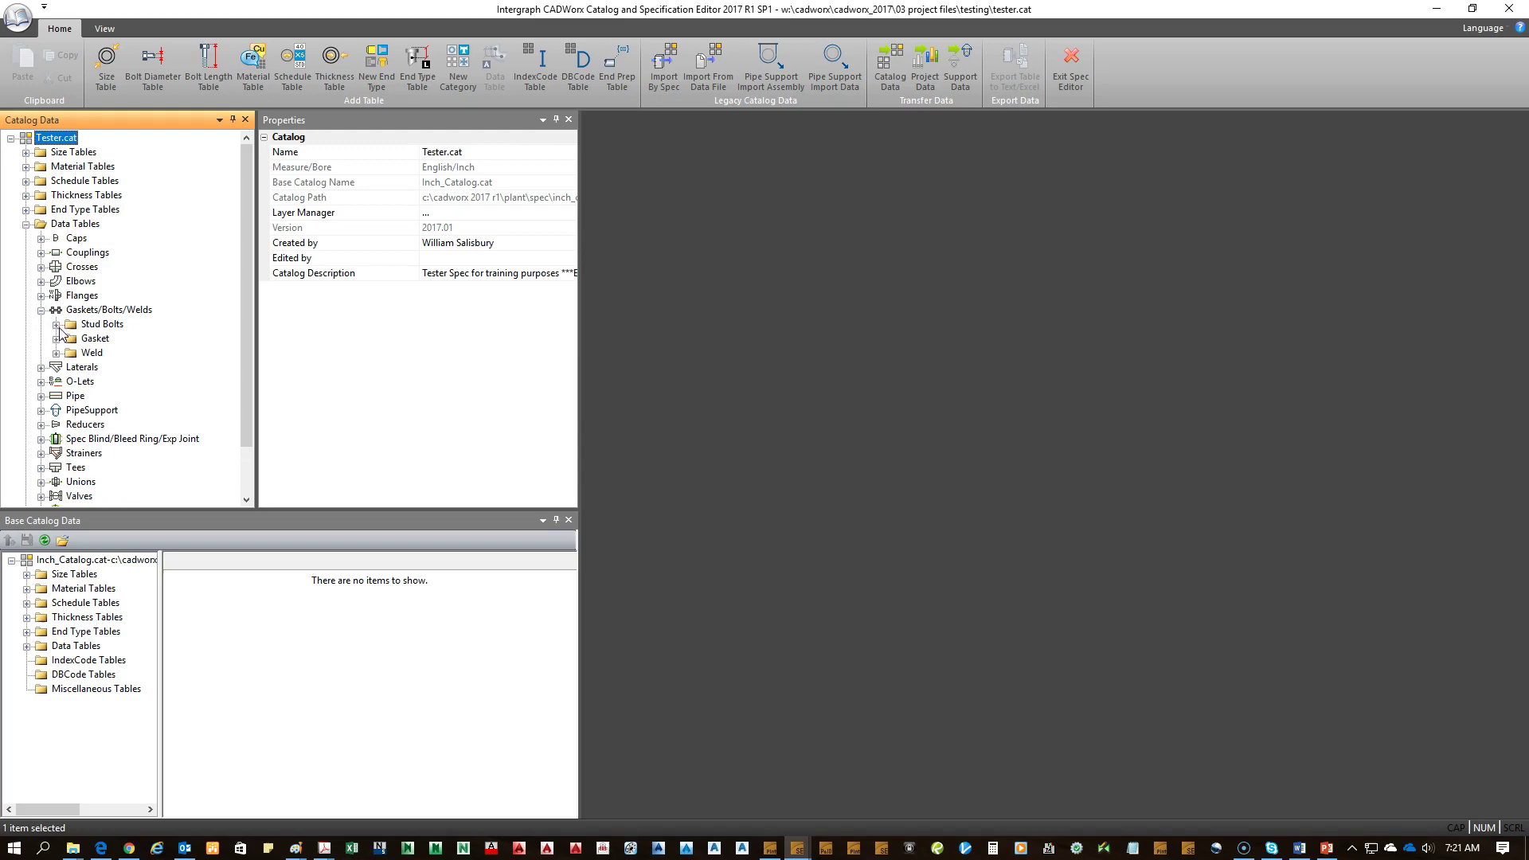
click(56, 325)
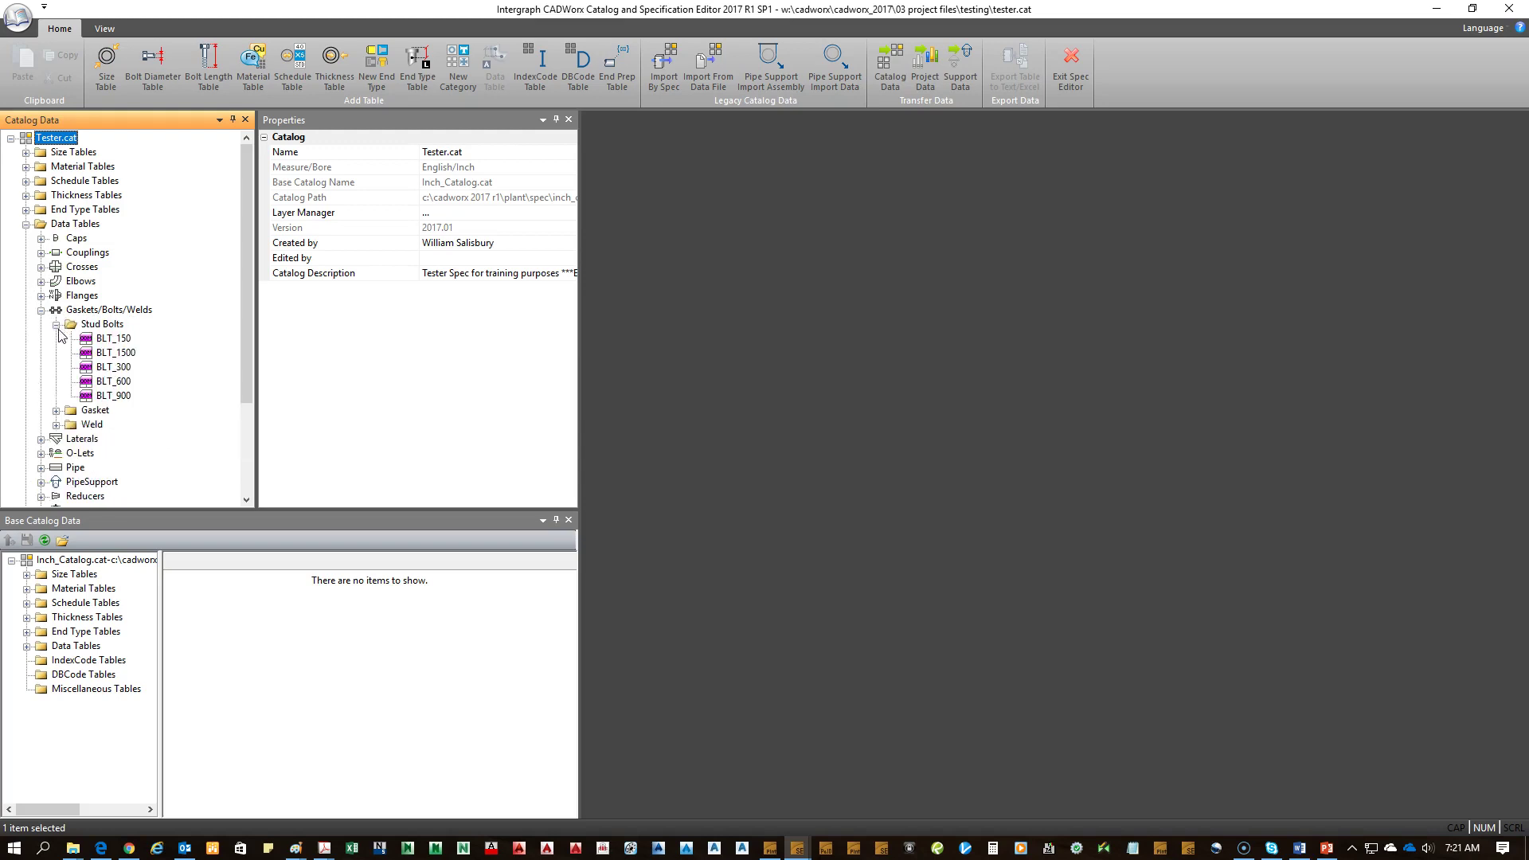
click(121, 339)
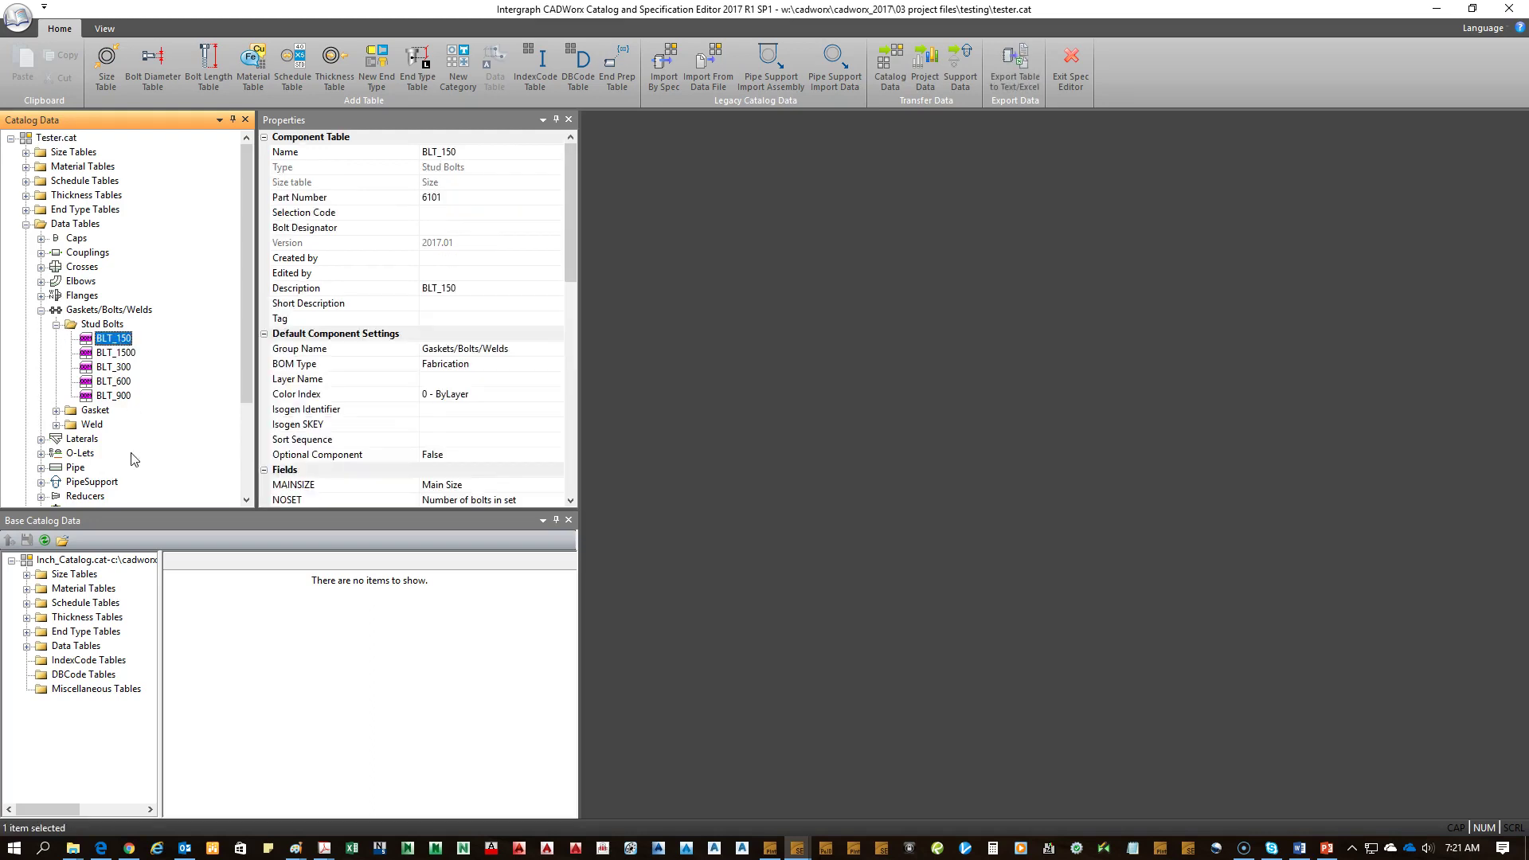
Step: Copy the BLT_150 table and rename the copy to BLT_BR_150
right_click(113, 341)
click(171, 367)
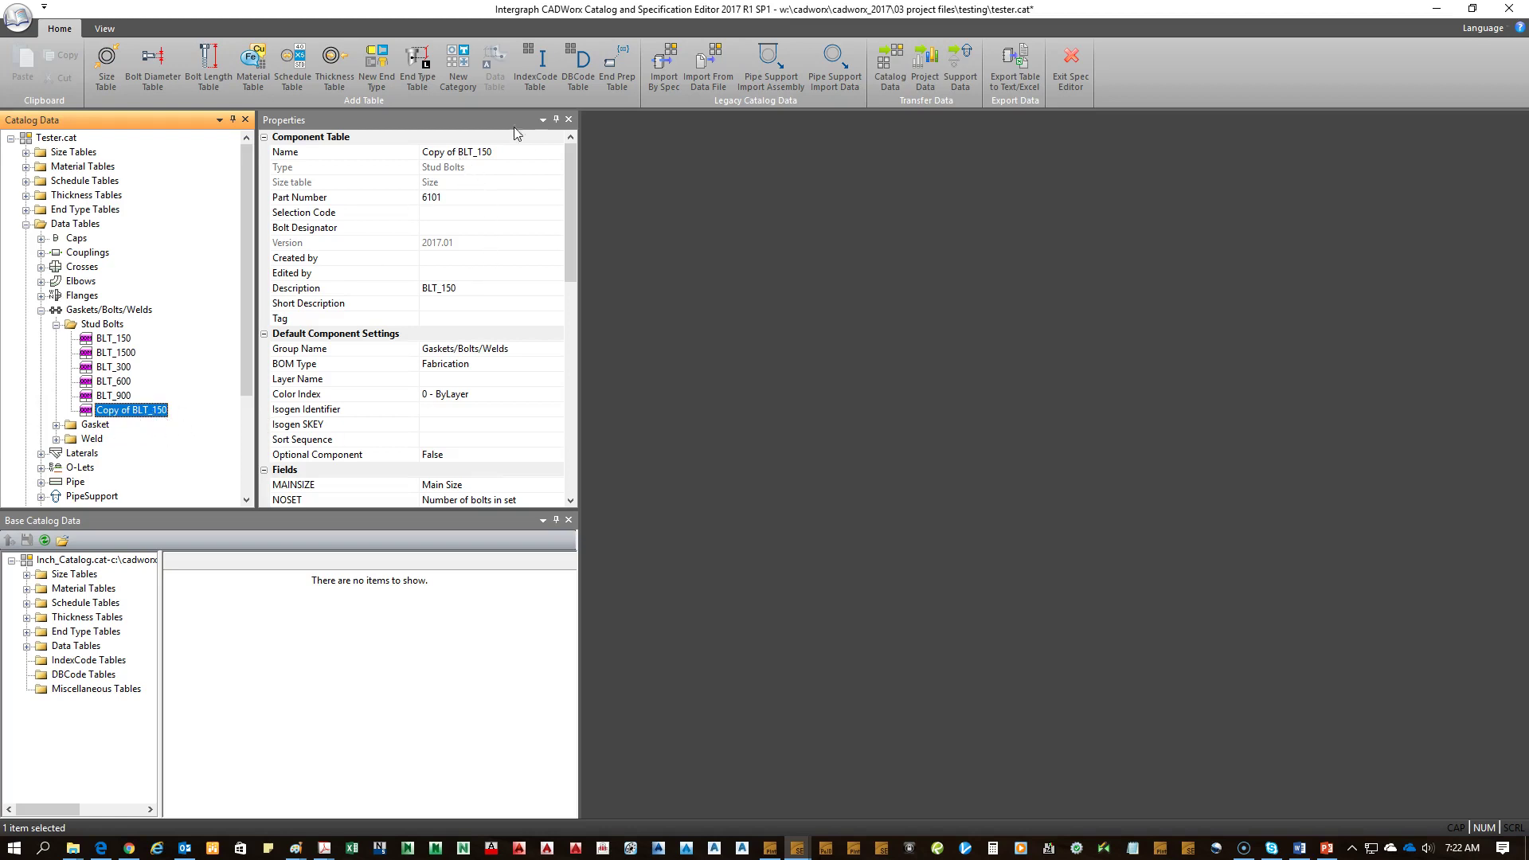
click(457, 151)
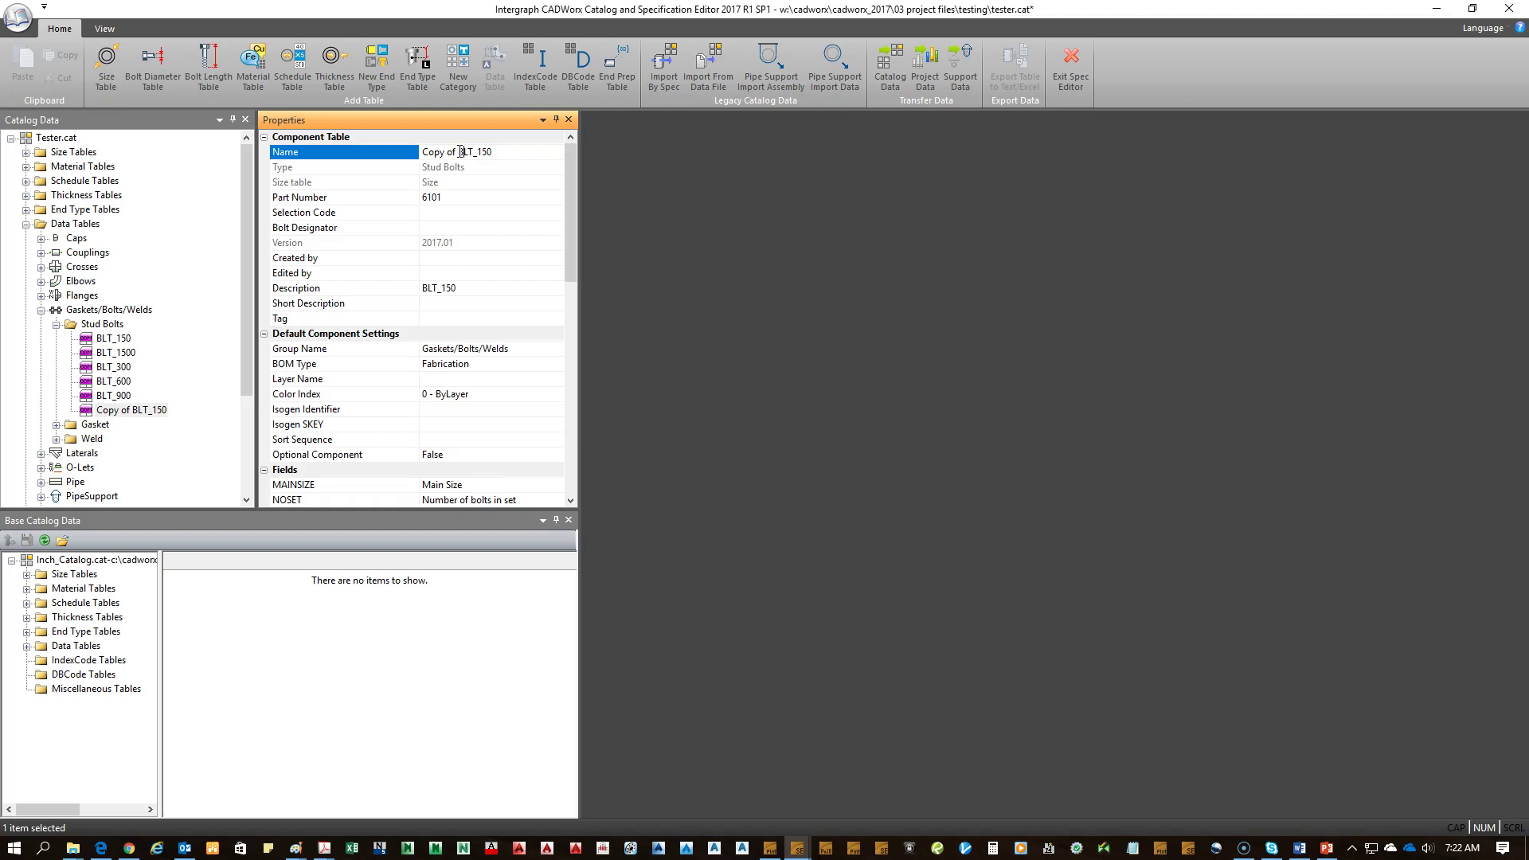
drag(460, 151, 276, 126)
key(BackSpace)
text(BLT_BR)
click(500, 243)
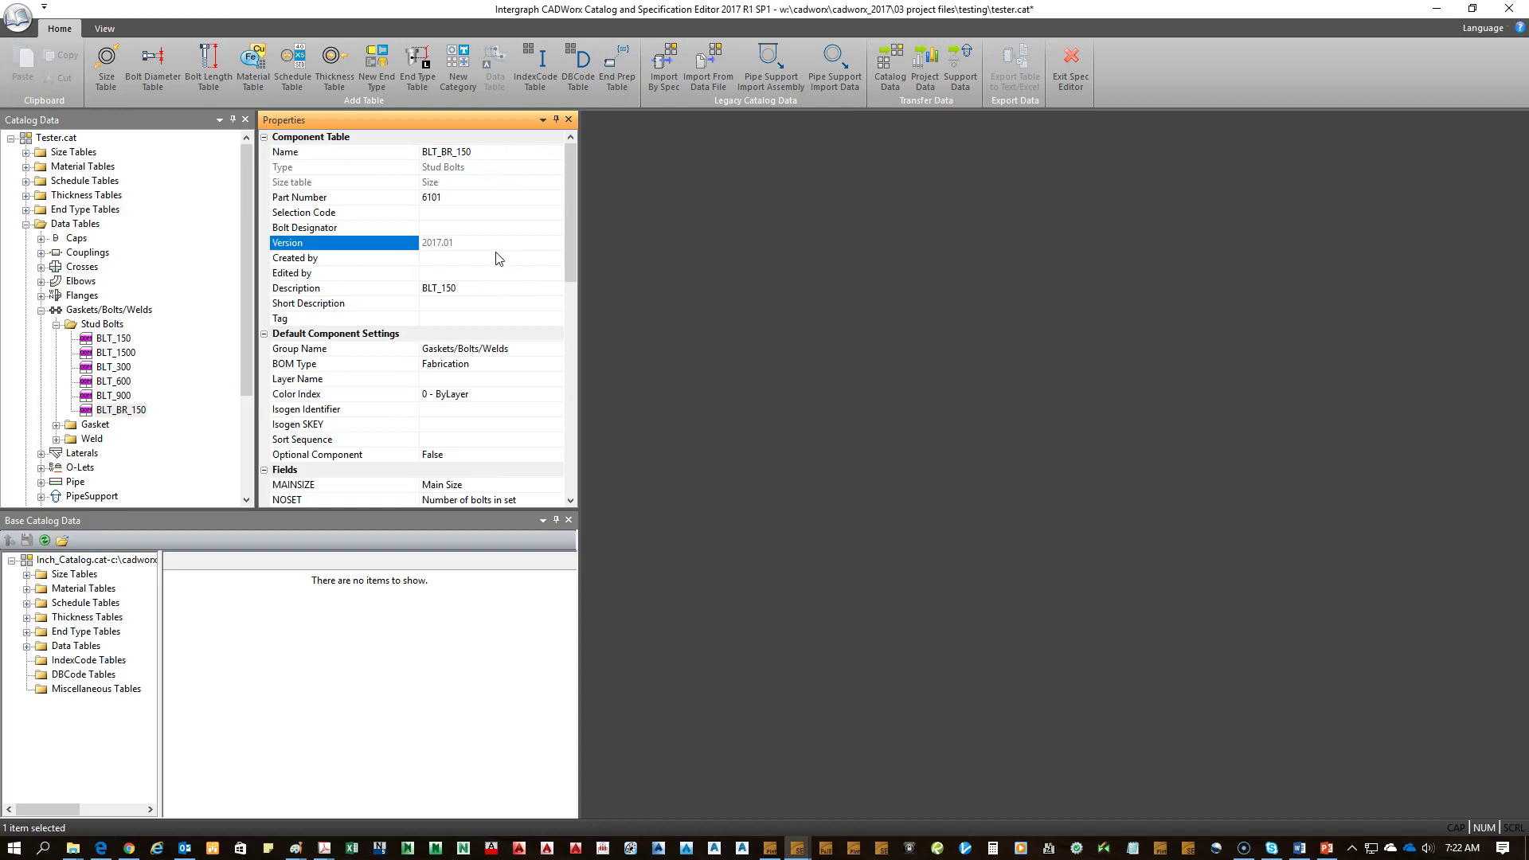
Step: Open BLT_BR_150 and delete the 1.2500 and 1.5000–24.0000 size rows, keeping 0.5, 0.75, 1.0
double_click(121, 411)
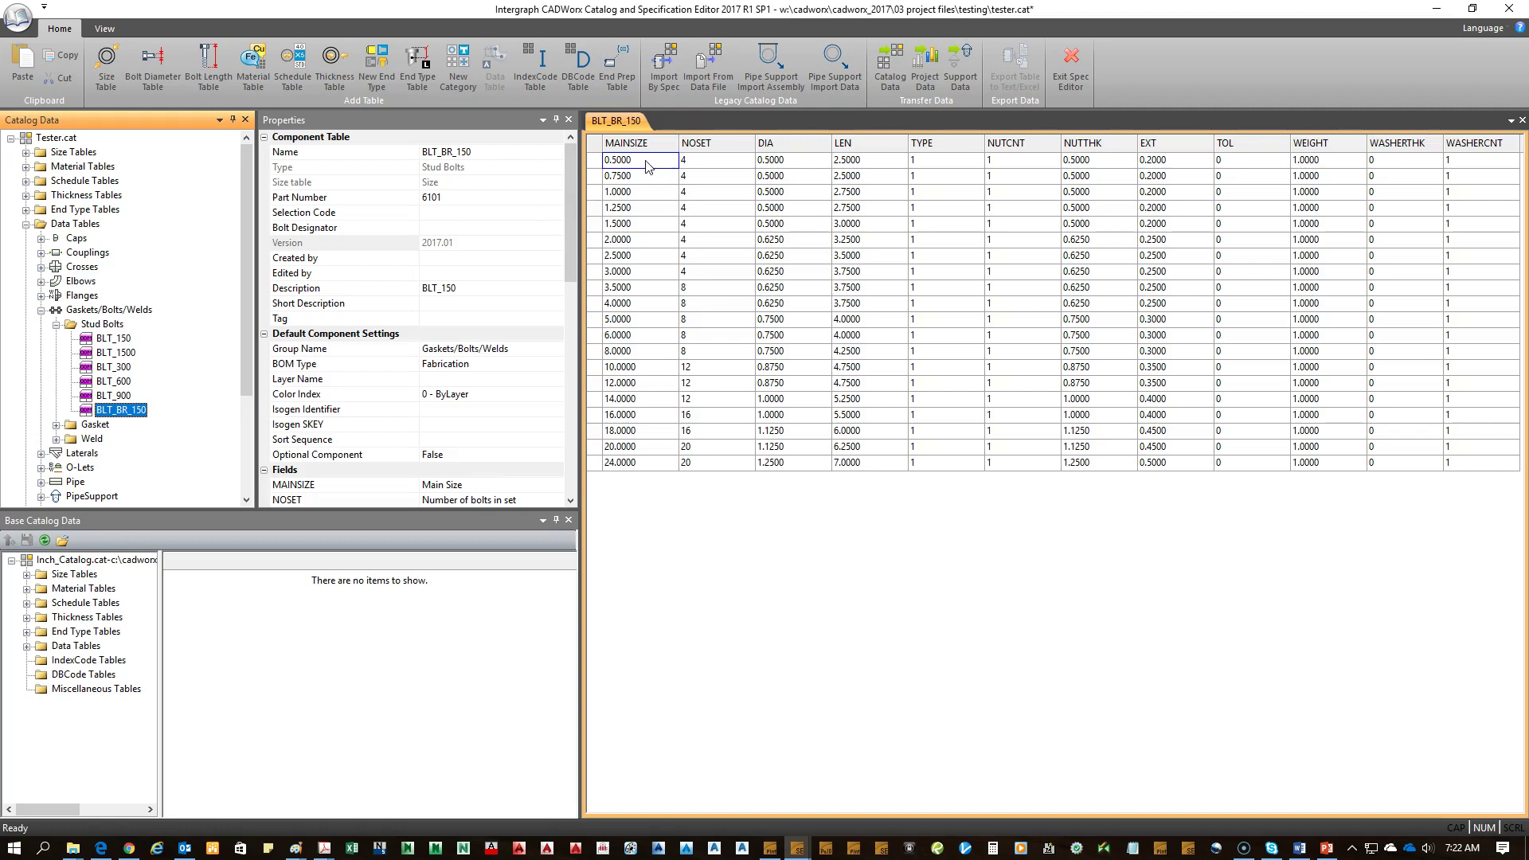
click(649, 466)
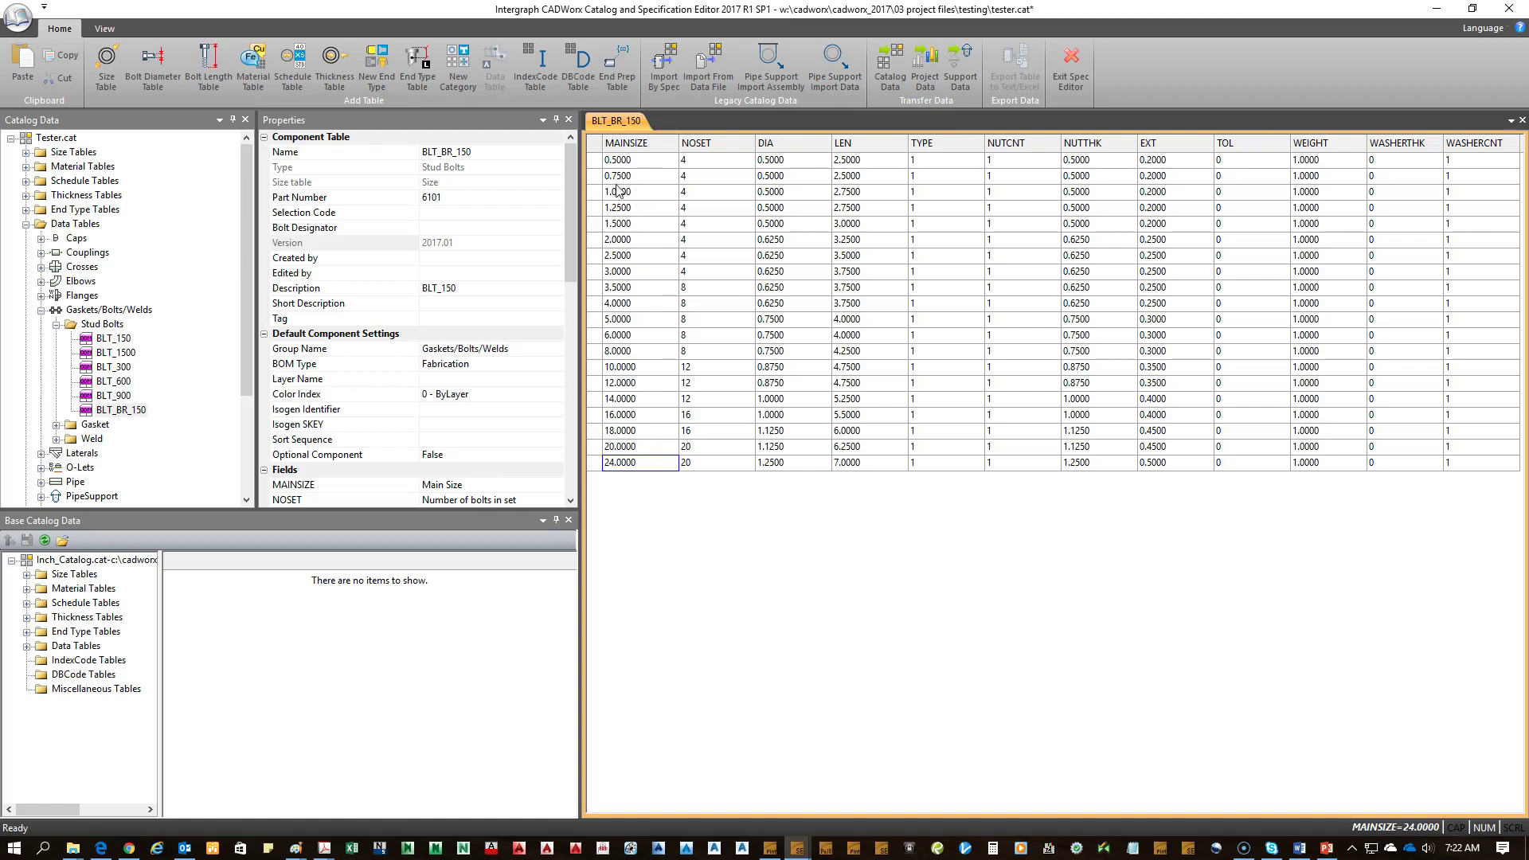
right_click(636, 210)
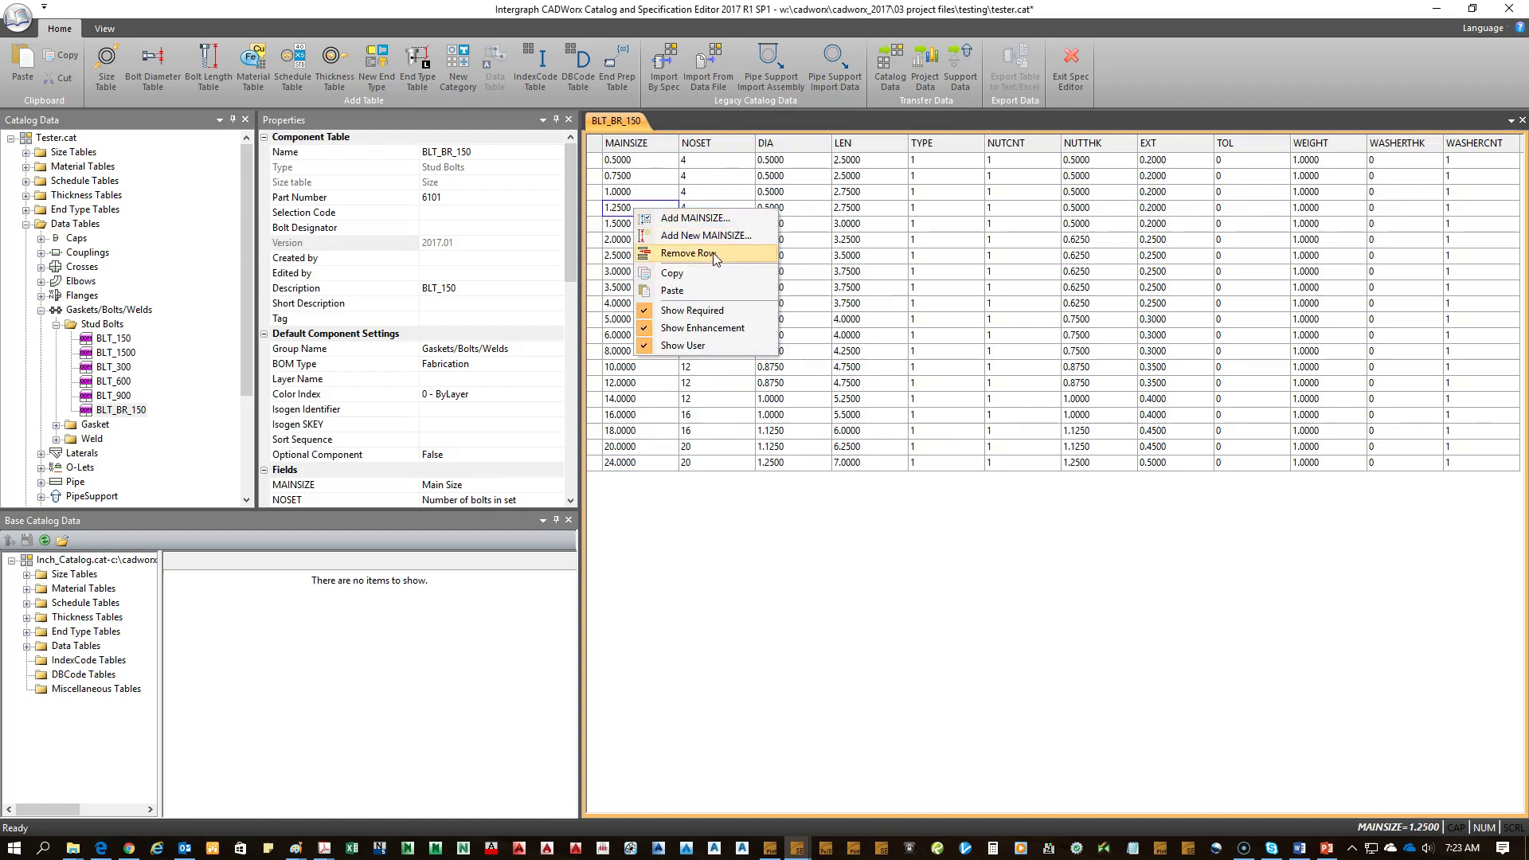
click(711, 253)
click(772, 468)
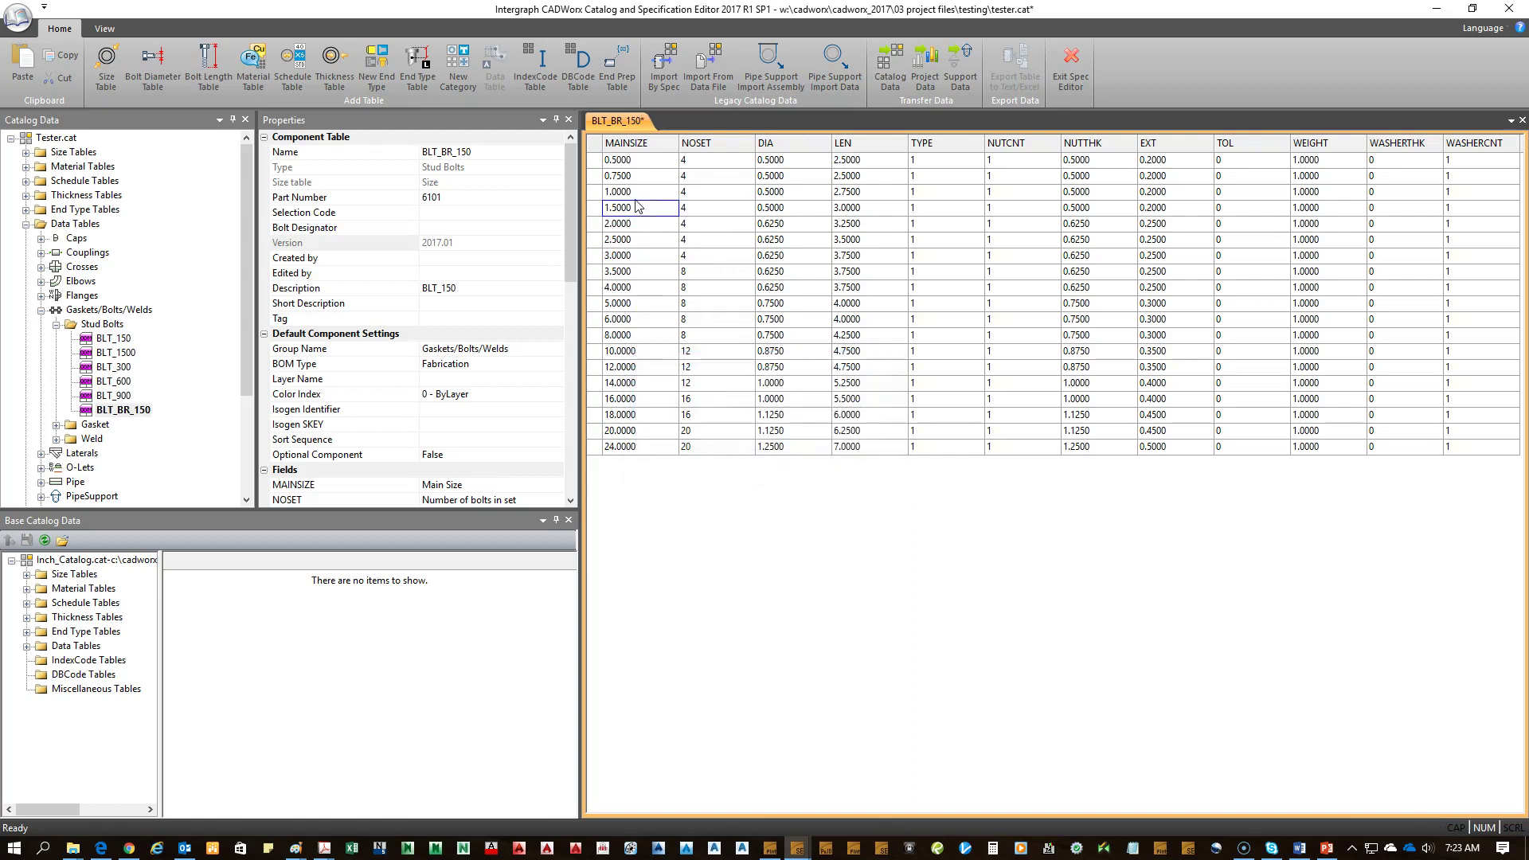
shift+click(654, 446)
right_click(654, 446)
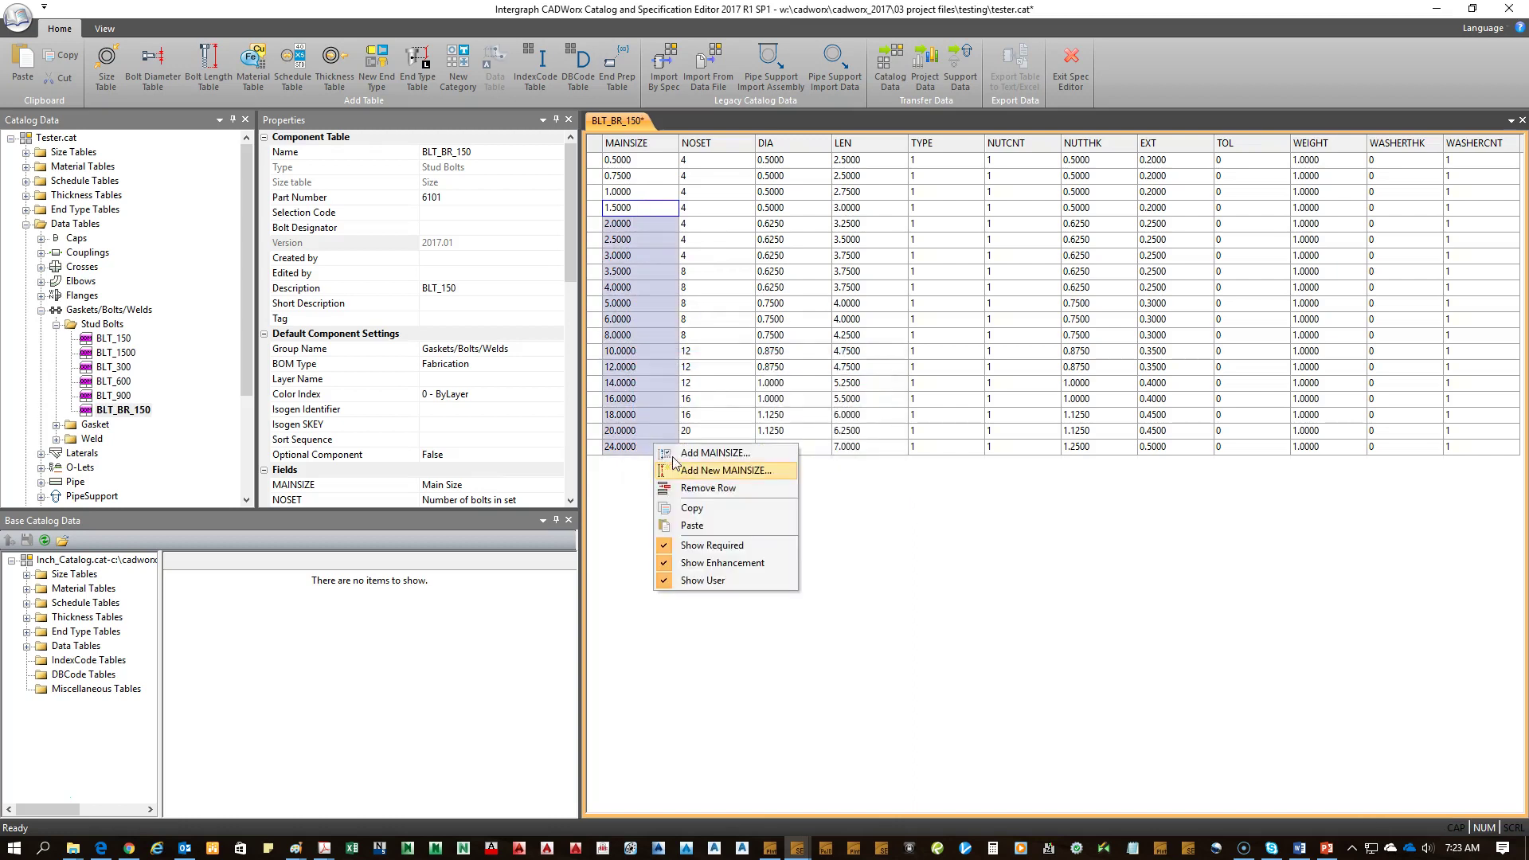
click(705, 490)
click(770, 462)
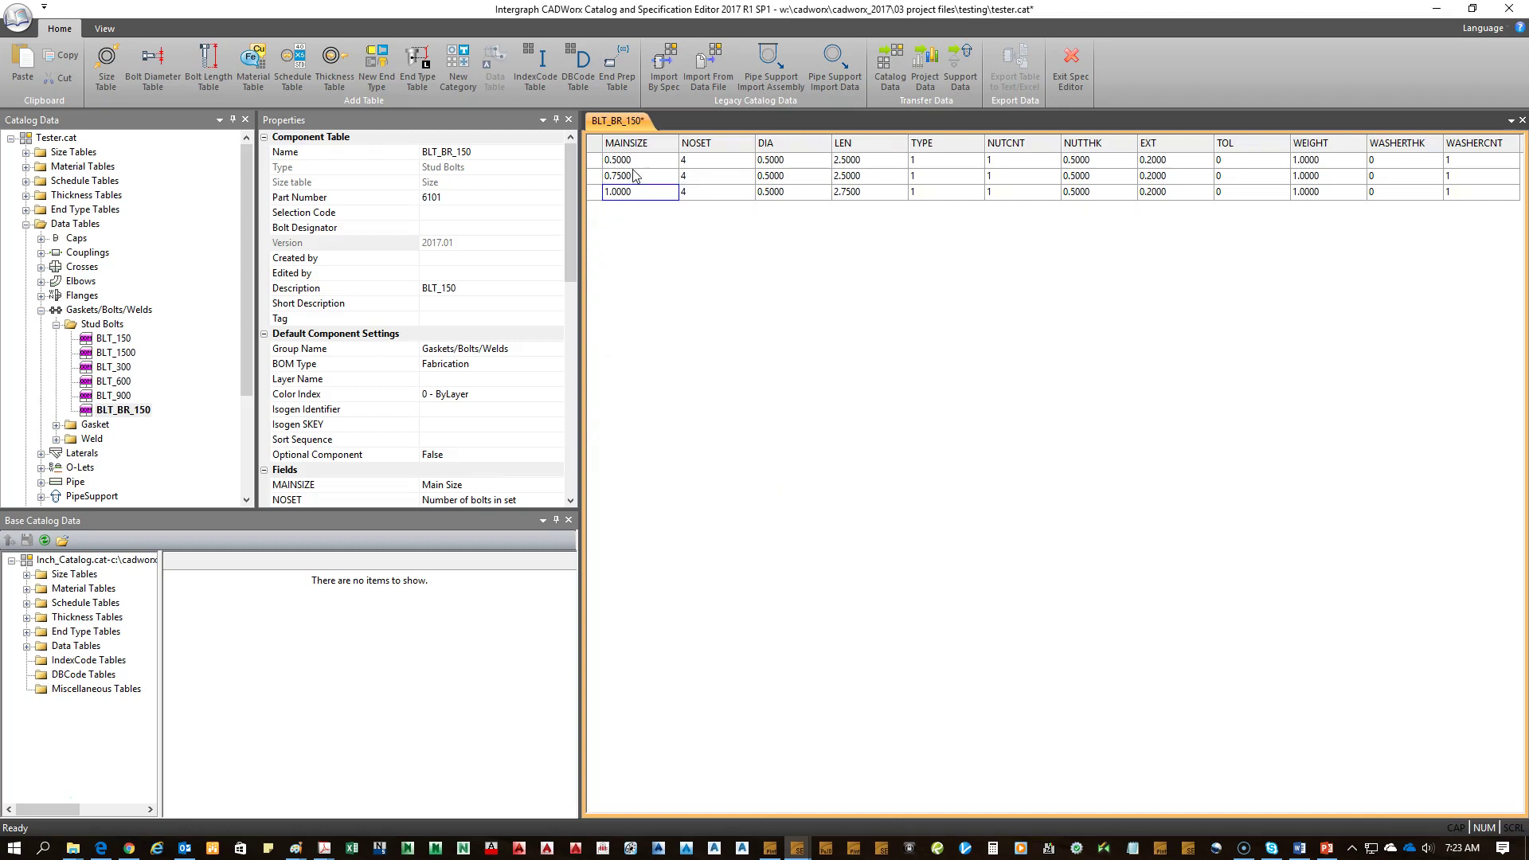
click(640, 162)
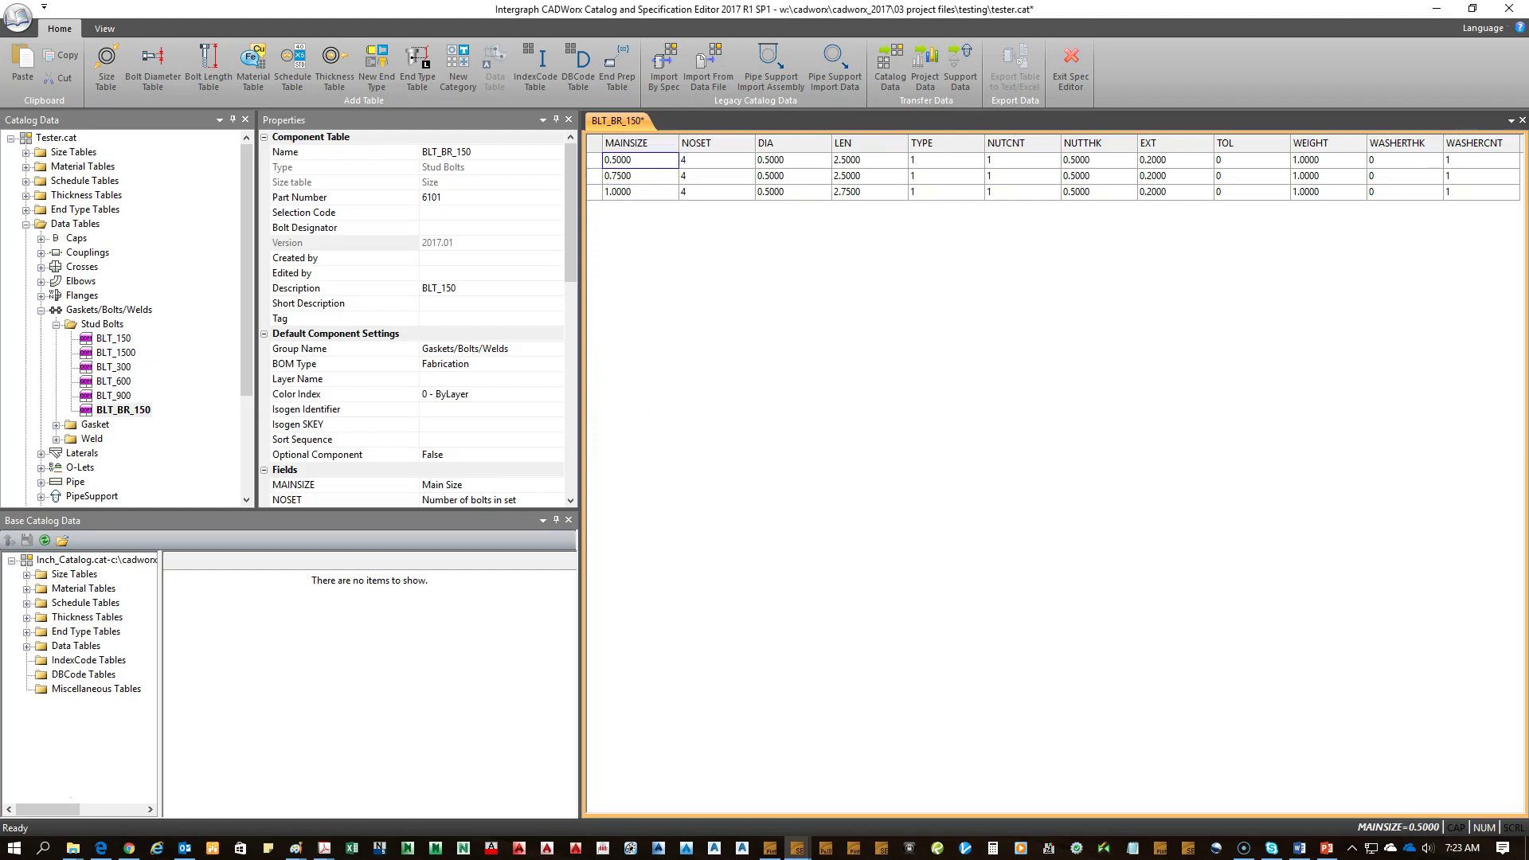
key(alt+Tab)
drag(434, 127, 294, 99)
scroll(486, 583, down, 2)
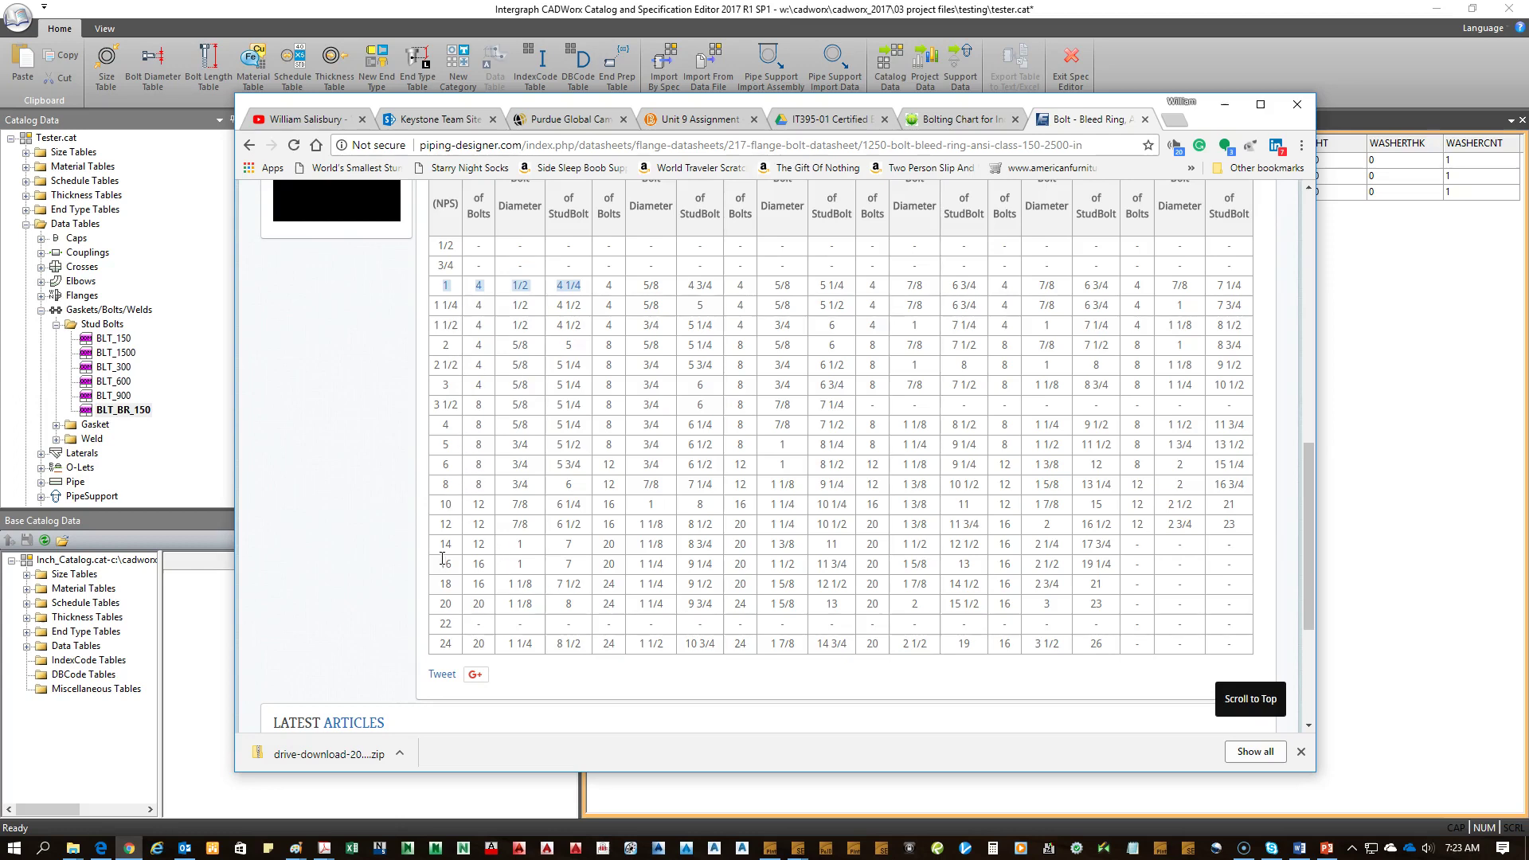
drag(441, 444, 457, 449)
click(1226, 104)
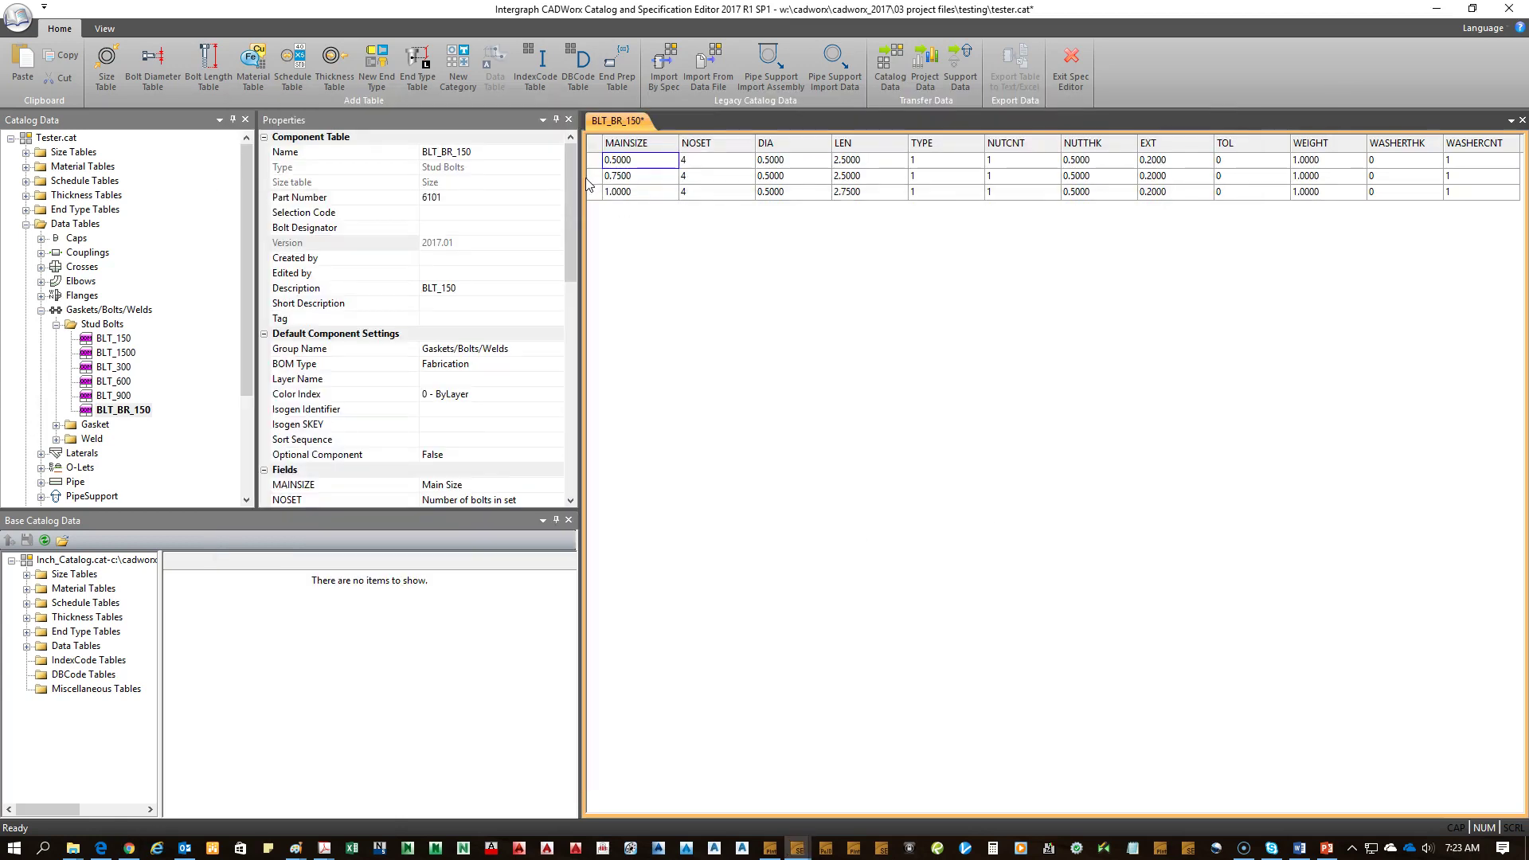
Step: Remove the 0.5000 and 0.7500 rows from BLT_BR_150 and bring the bolt chart back up
right_click(656, 159)
click(709, 202)
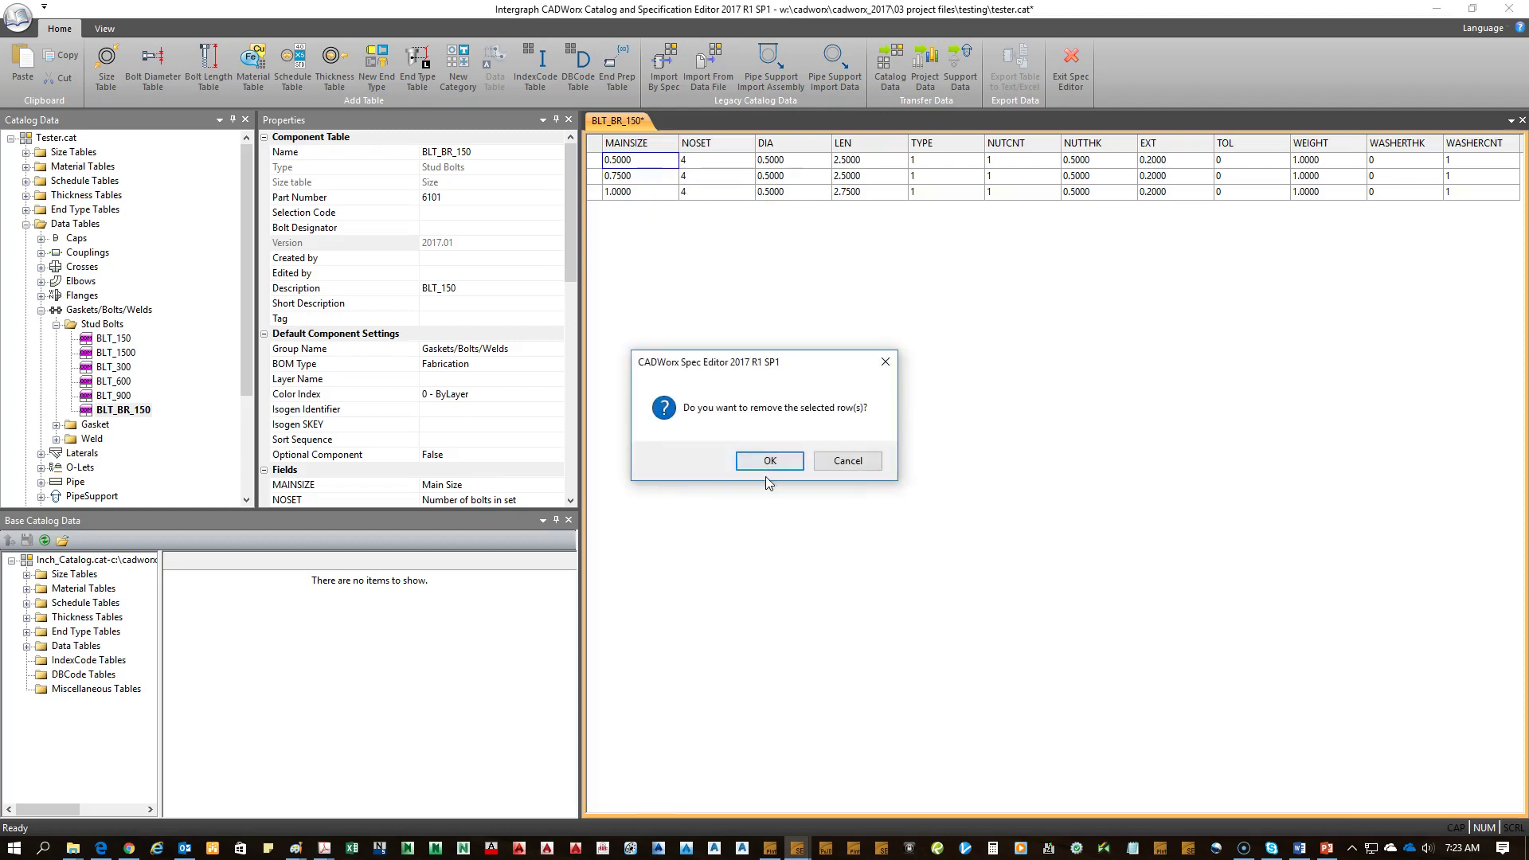
click(765, 464)
right_click(656, 160)
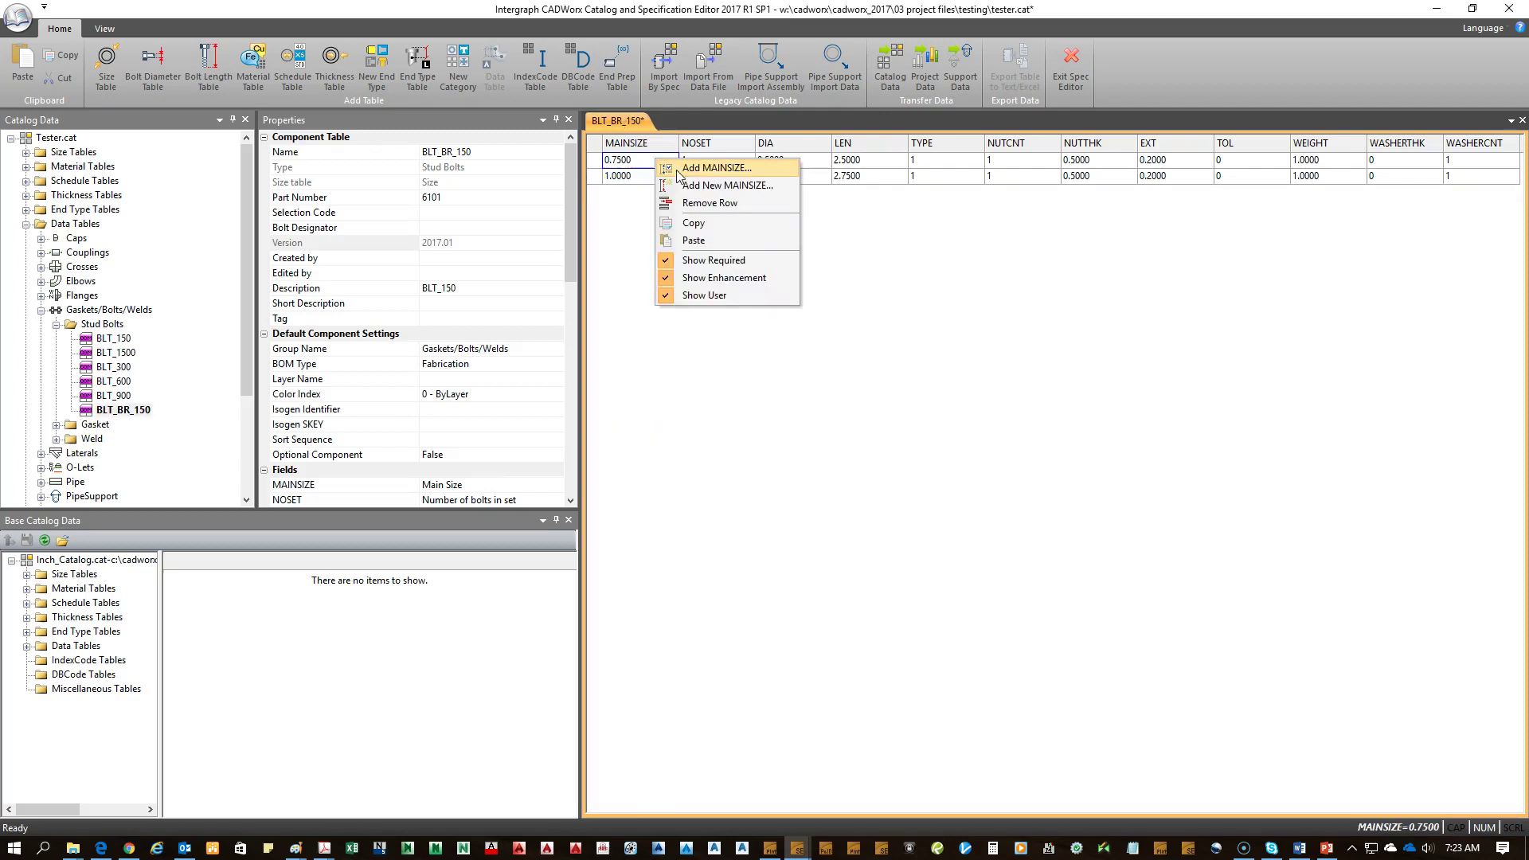
click(709, 205)
click(769, 470)
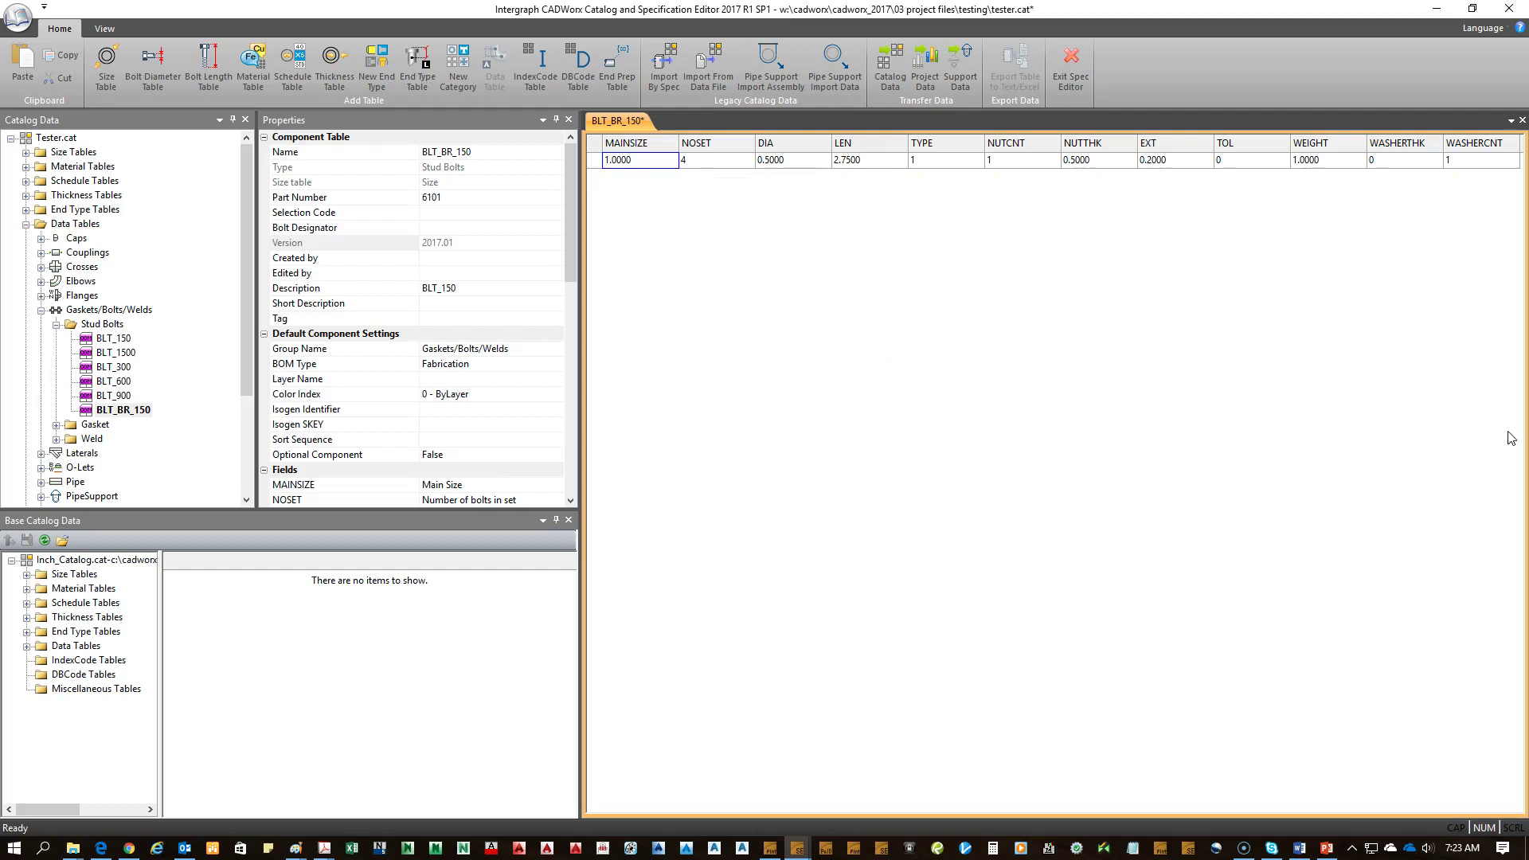
click(128, 848)
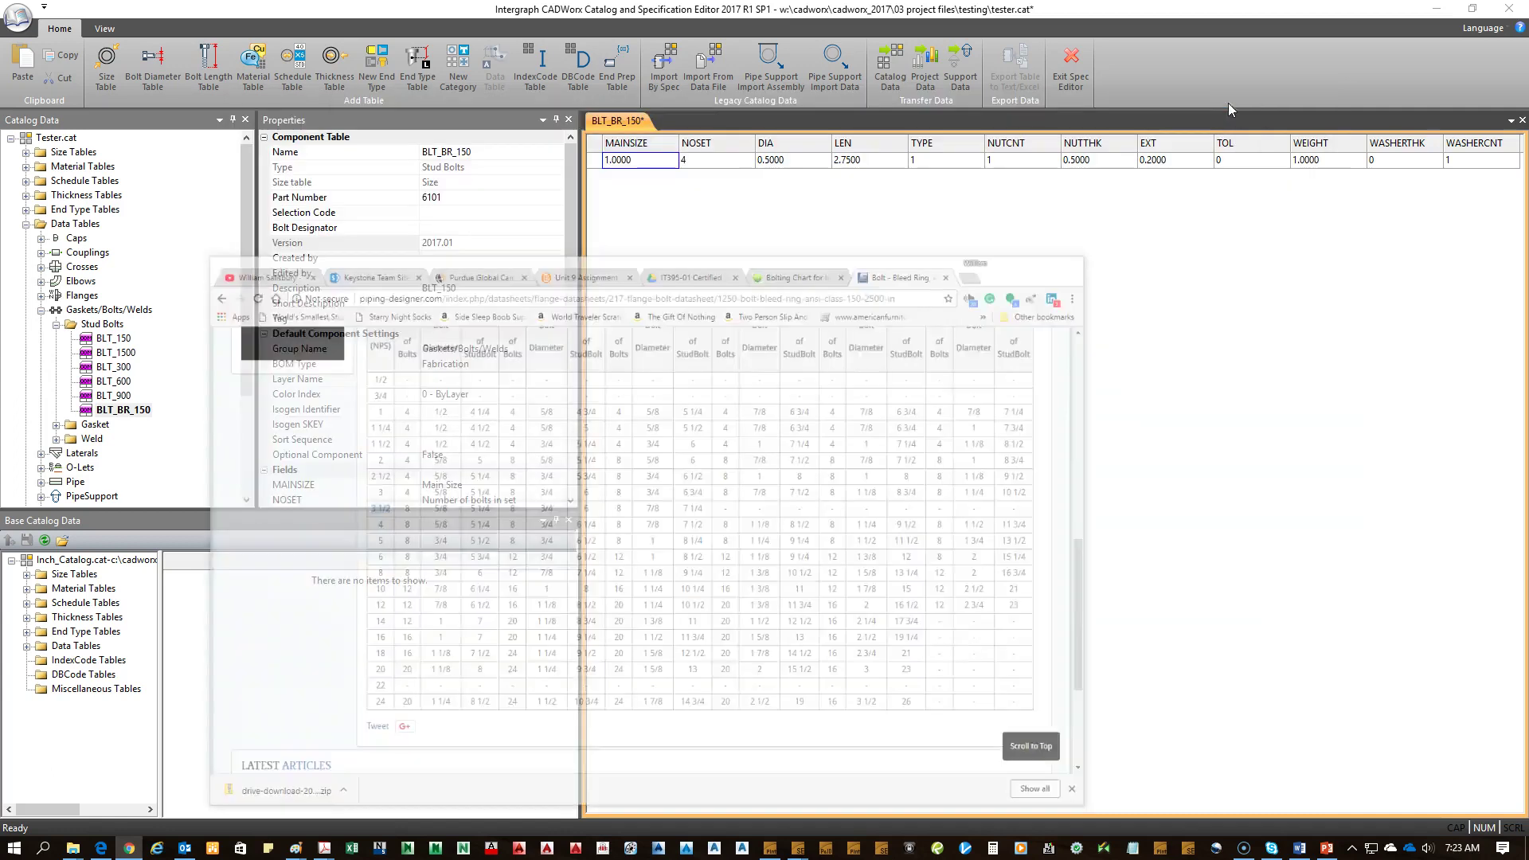
Step: Change the 1.0000 row's LEN from 2.7500 to 4.25
click(1225, 104)
click(698, 164)
drag(568, 252, 571, 513)
click(697, 160)
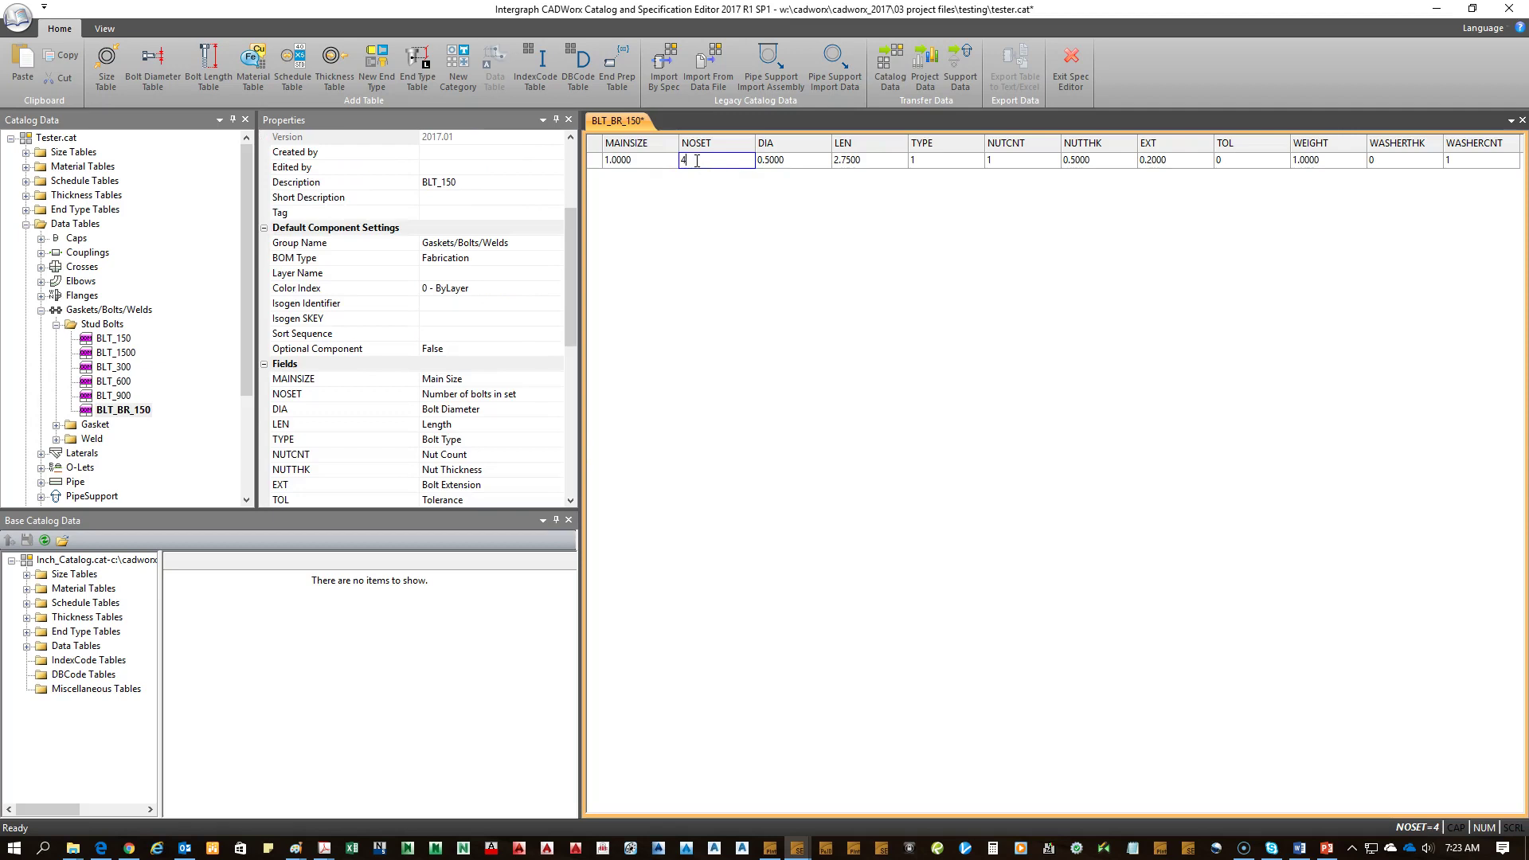
click(794, 162)
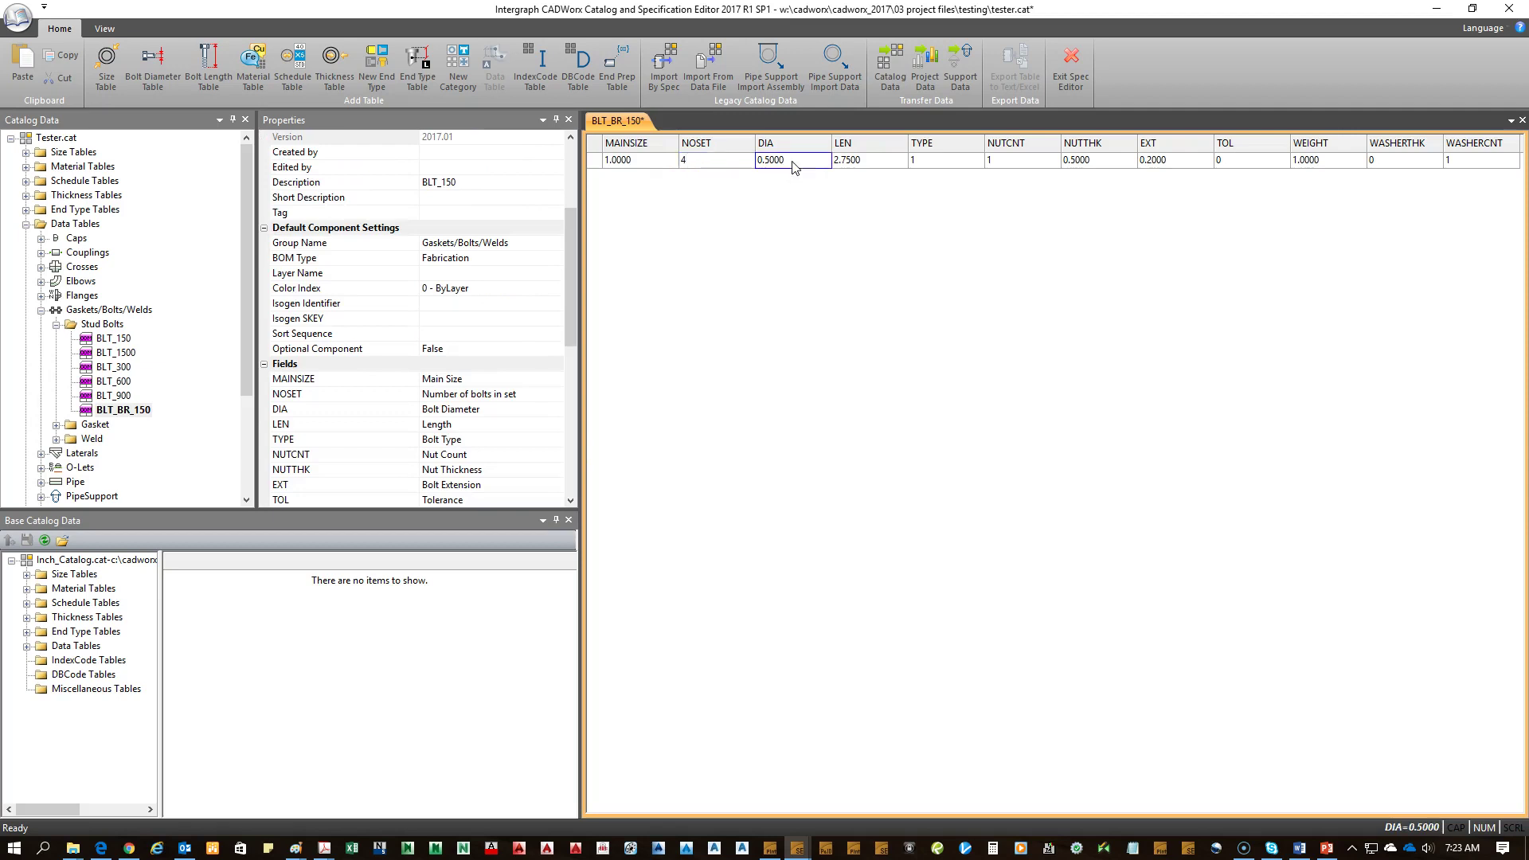
click(876, 162)
click(874, 161)
text(4.25)
key(Return)
Step: Save and close the BLT_BR_150 table, then save the Tester catalog
right_click(609, 119)
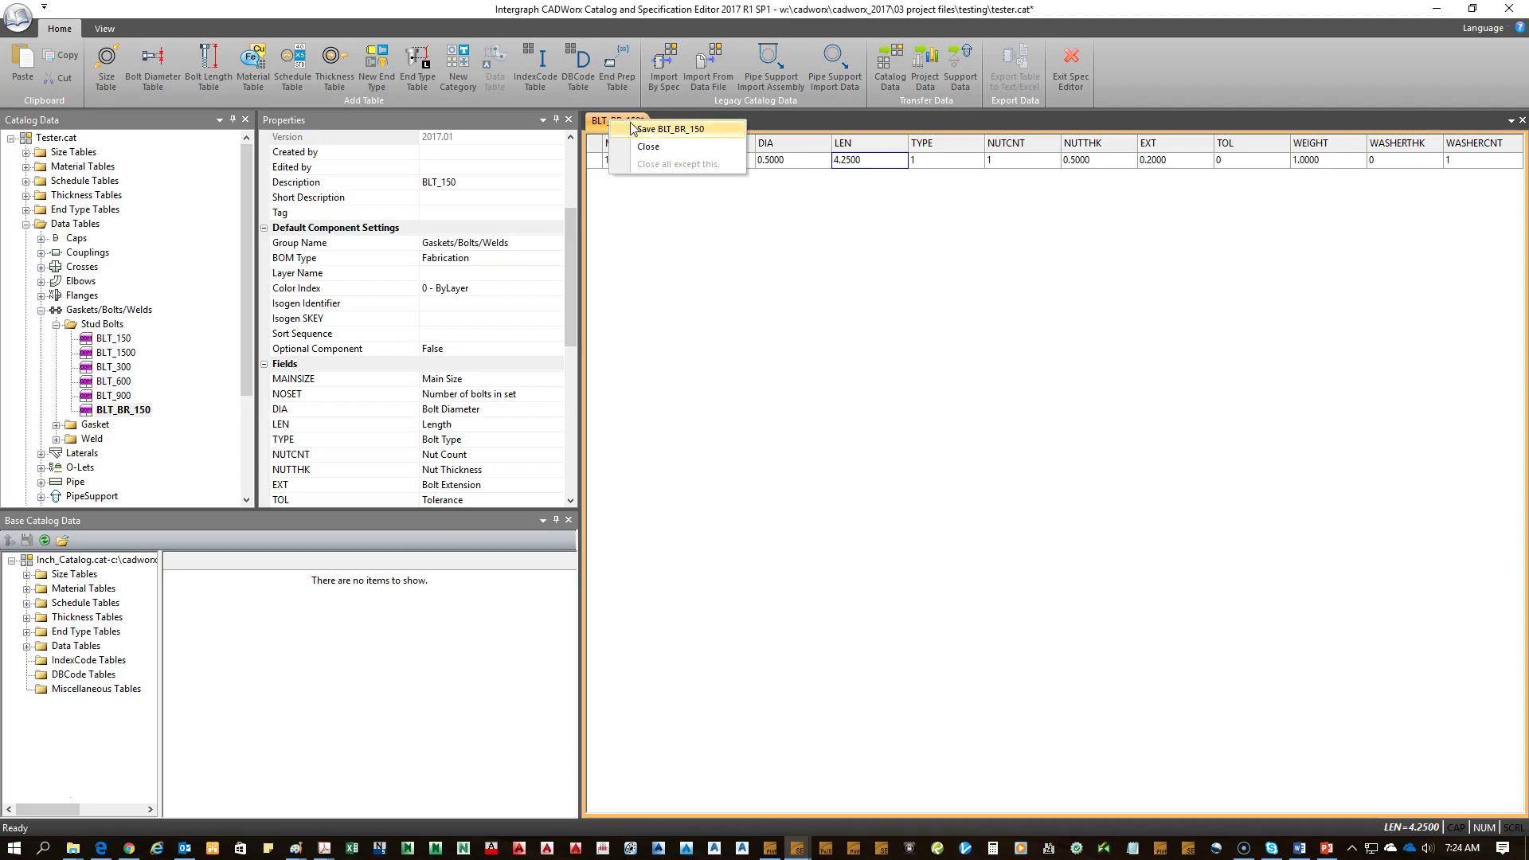
click(667, 130)
right_click(613, 122)
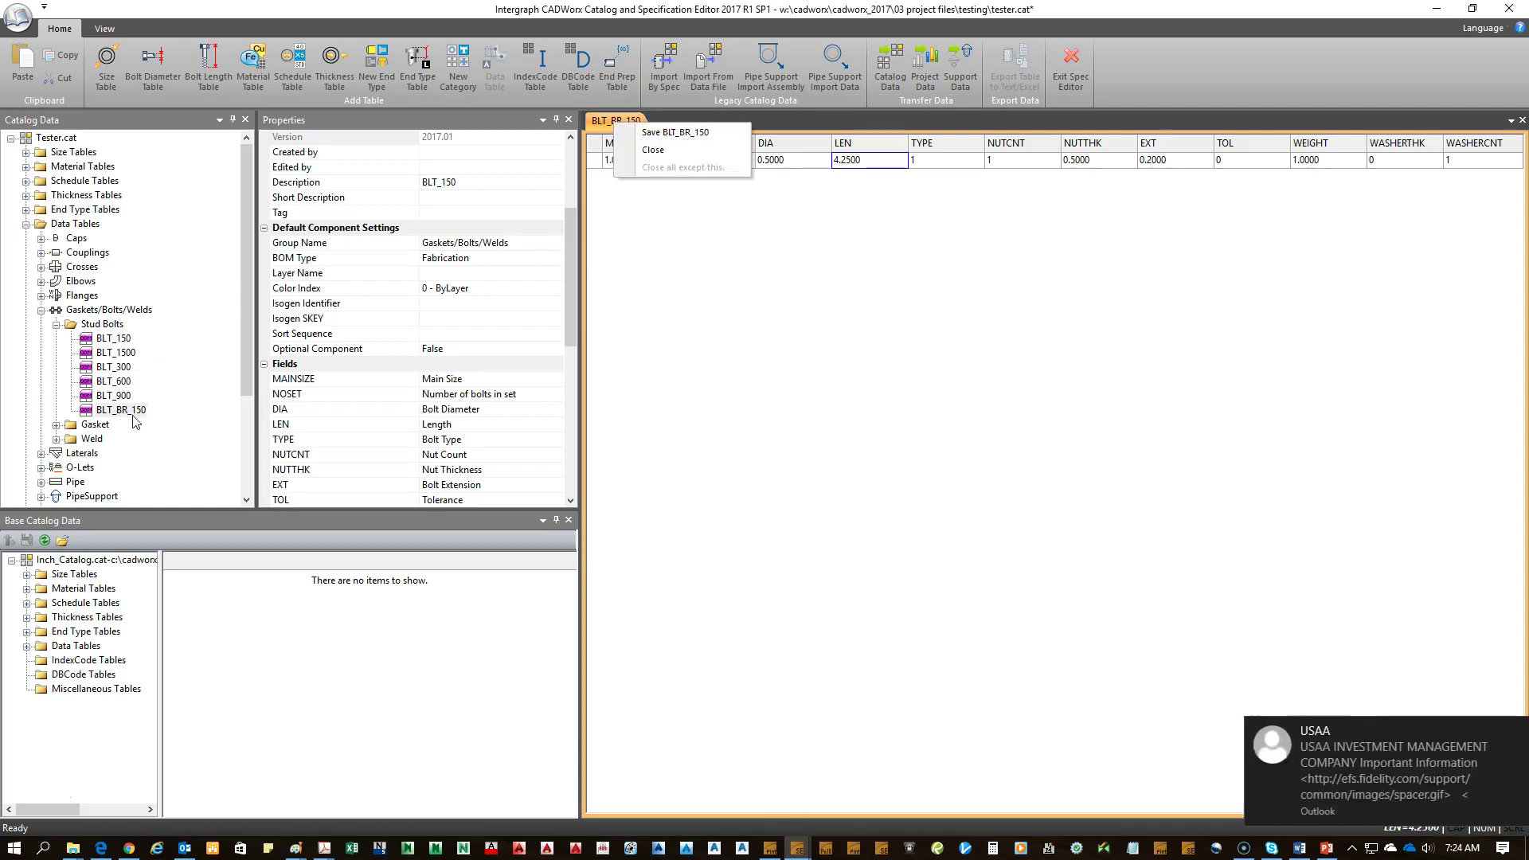
click(777, 400)
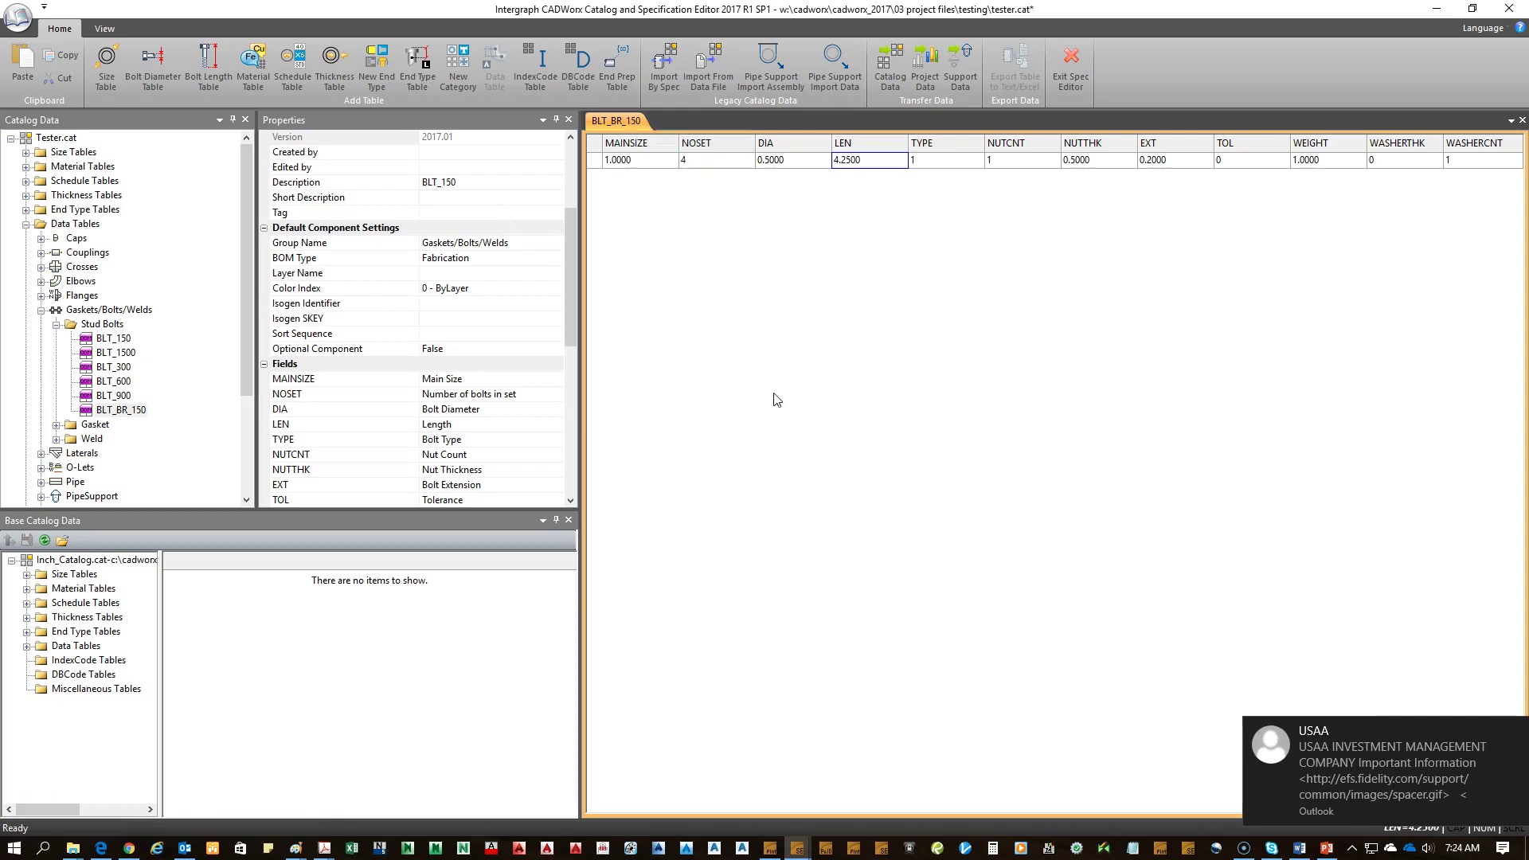
right_click(612, 120)
click(637, 146)
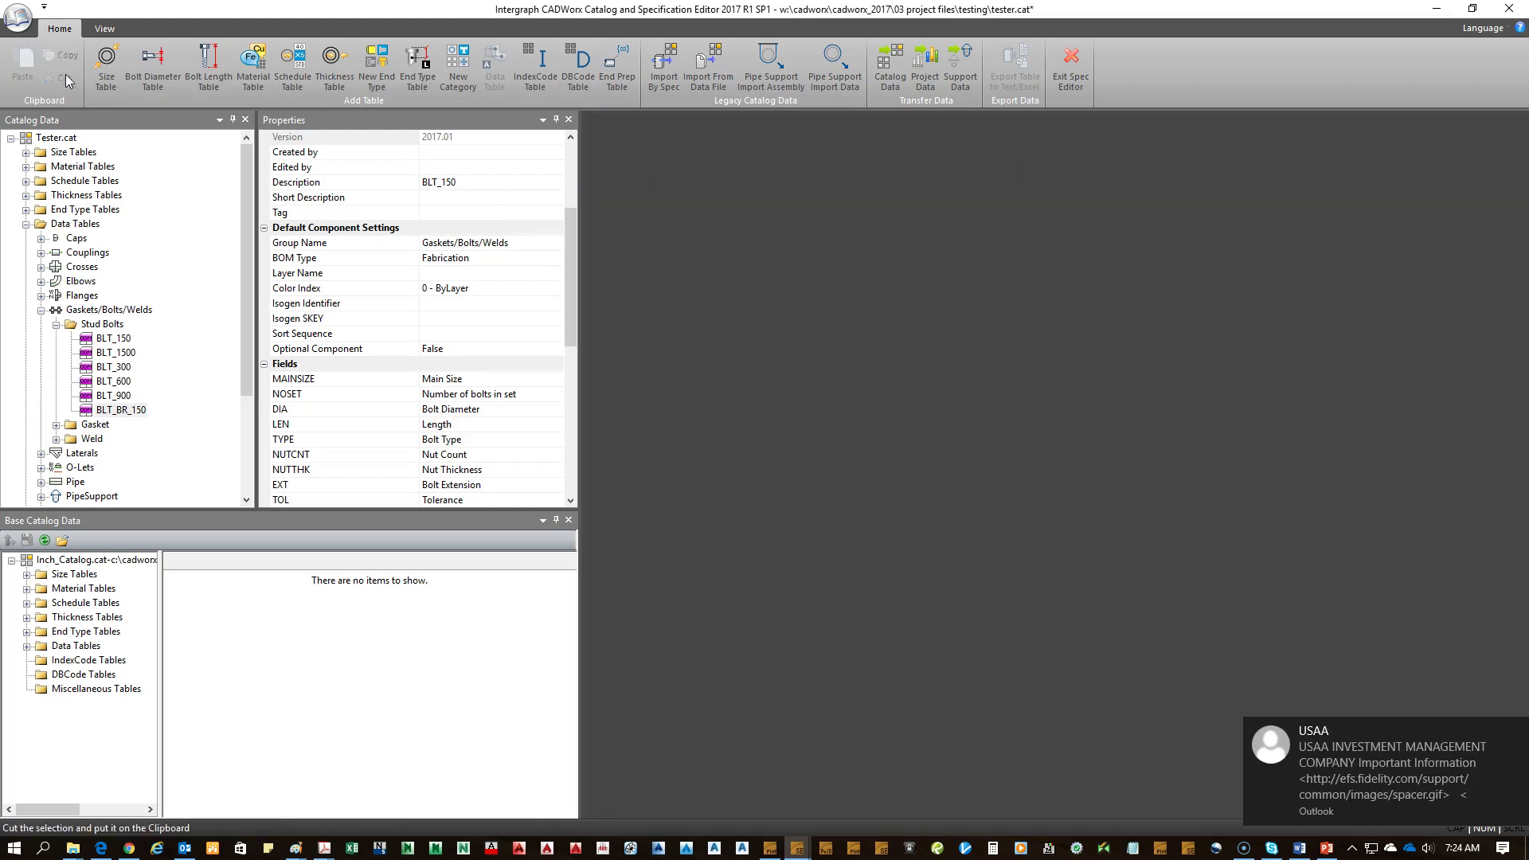
click(21, 18)
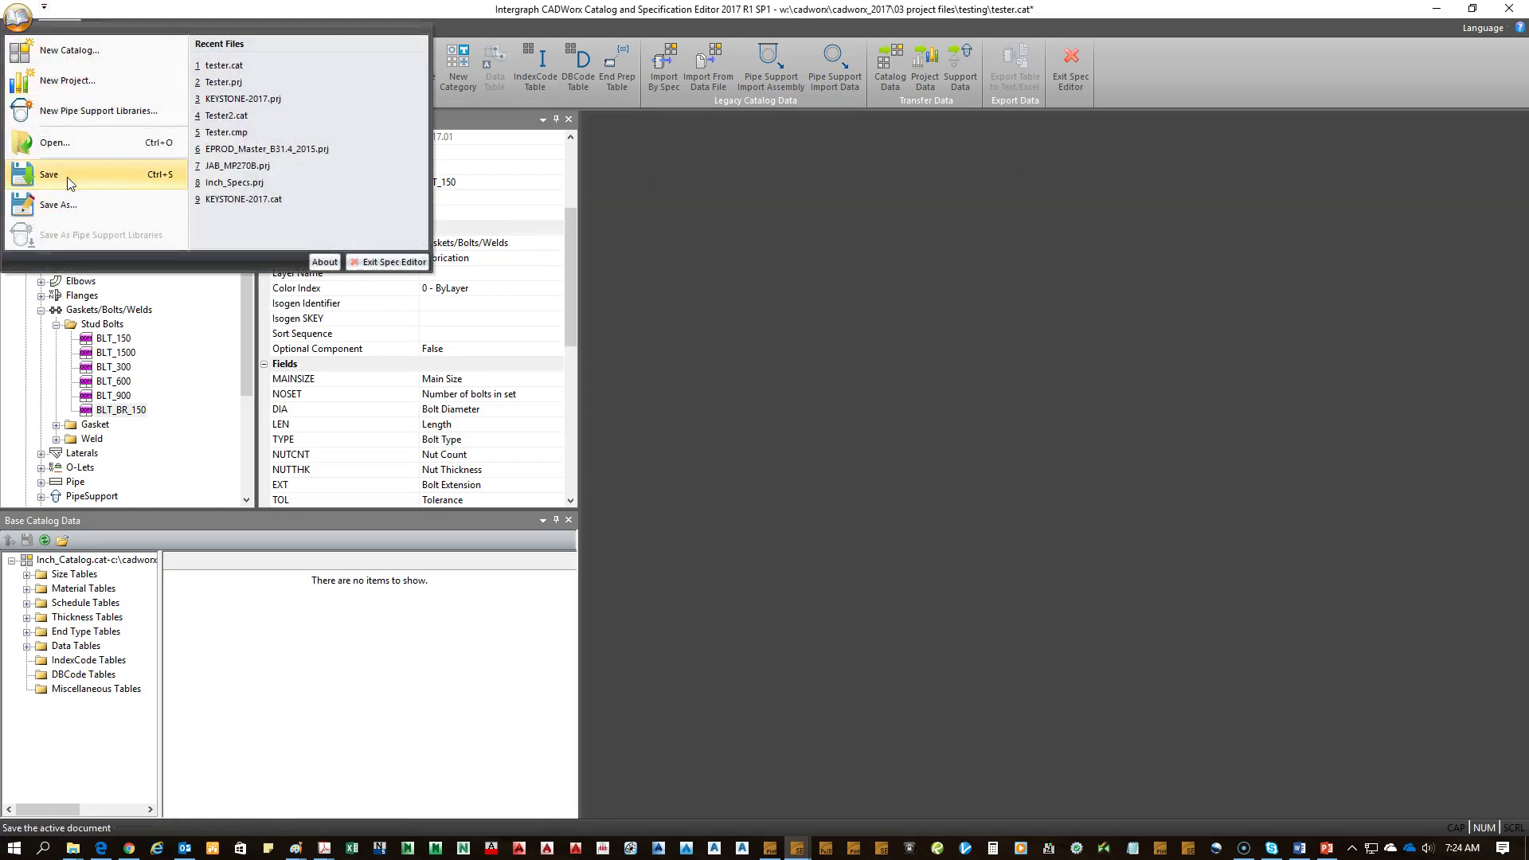
click(45, 184)
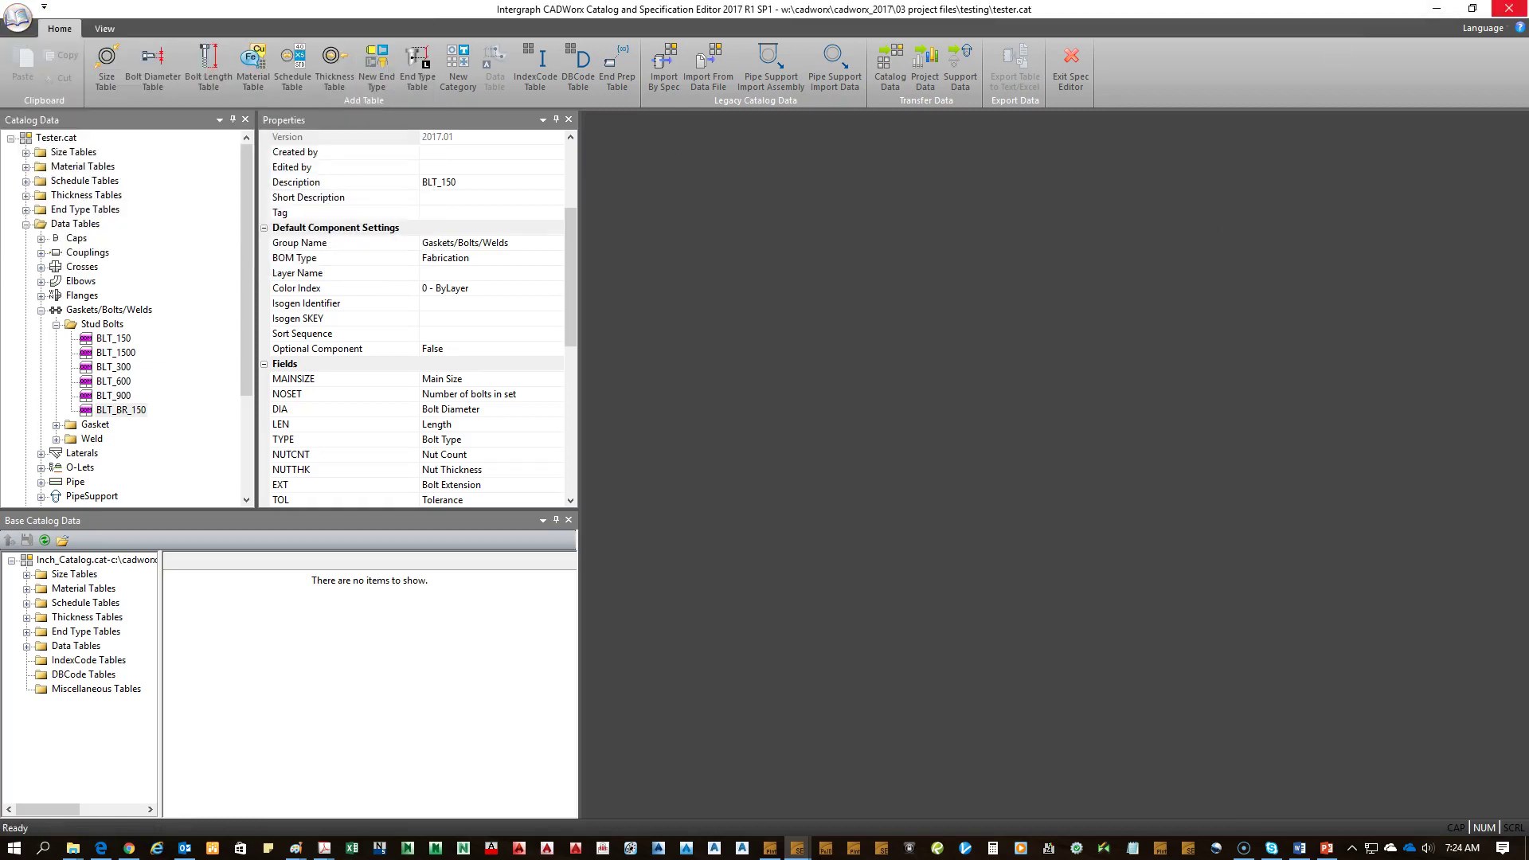
Step: Close the catalog editor, reload Tester and update the project, then reopen spec A's Gaskets/Bolts/Welds group
click(1510, 9)
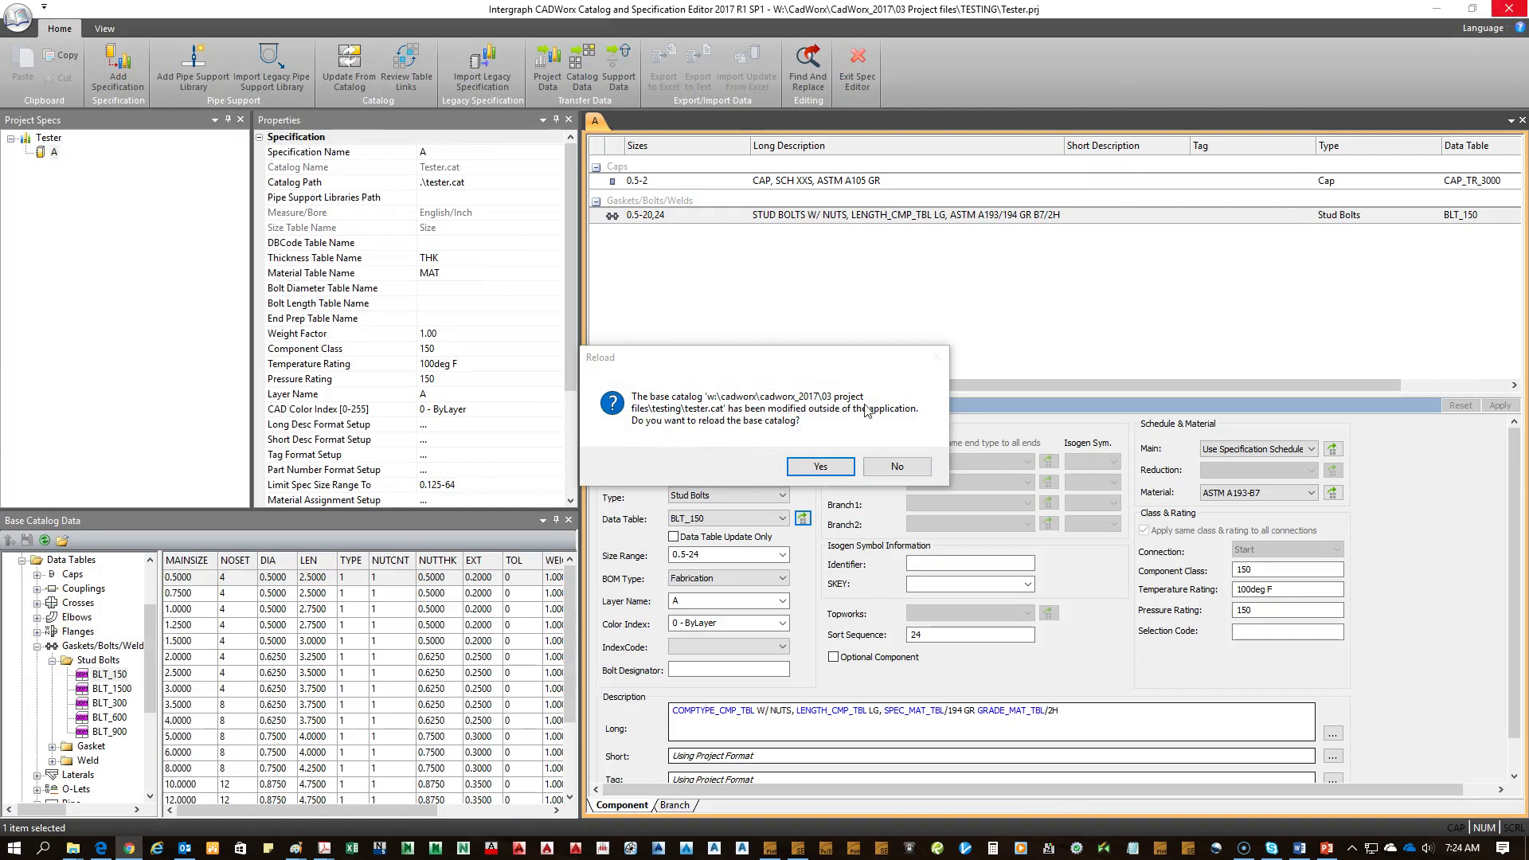
click(820, 466)
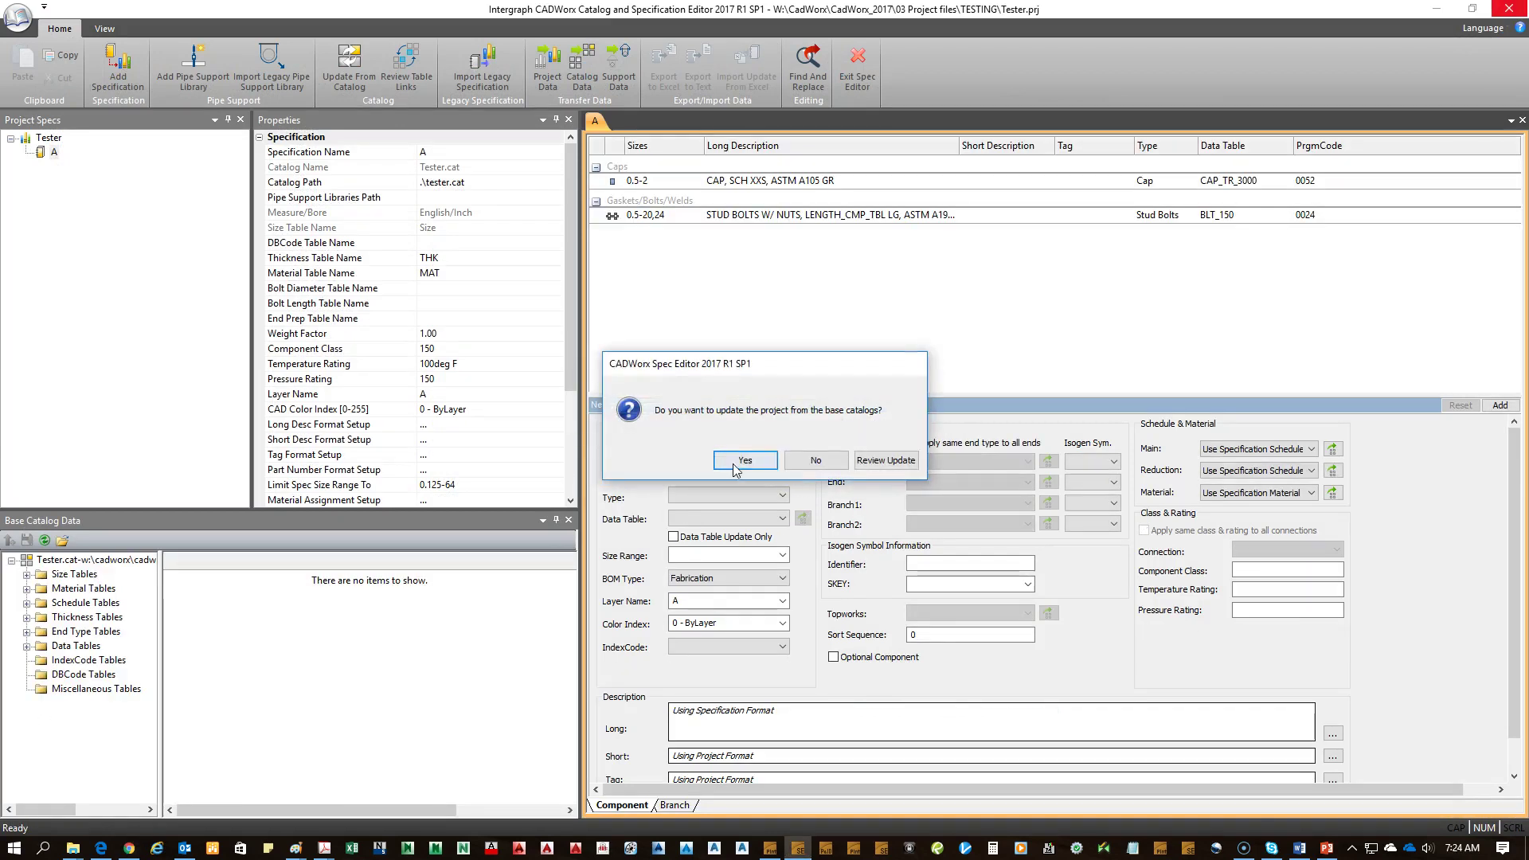
click(730, 461)
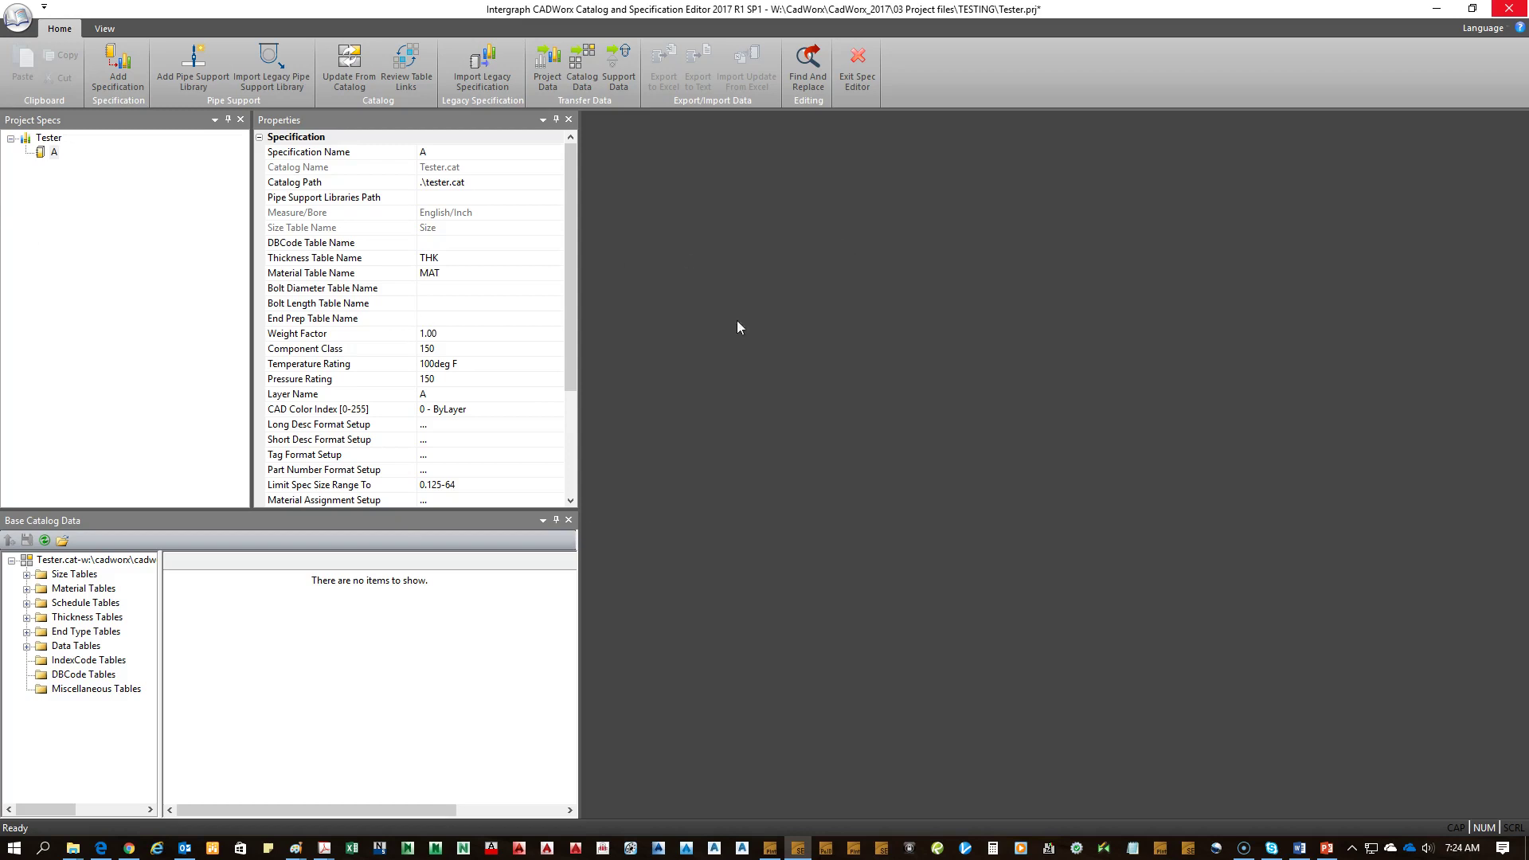
double_click(40, 152)
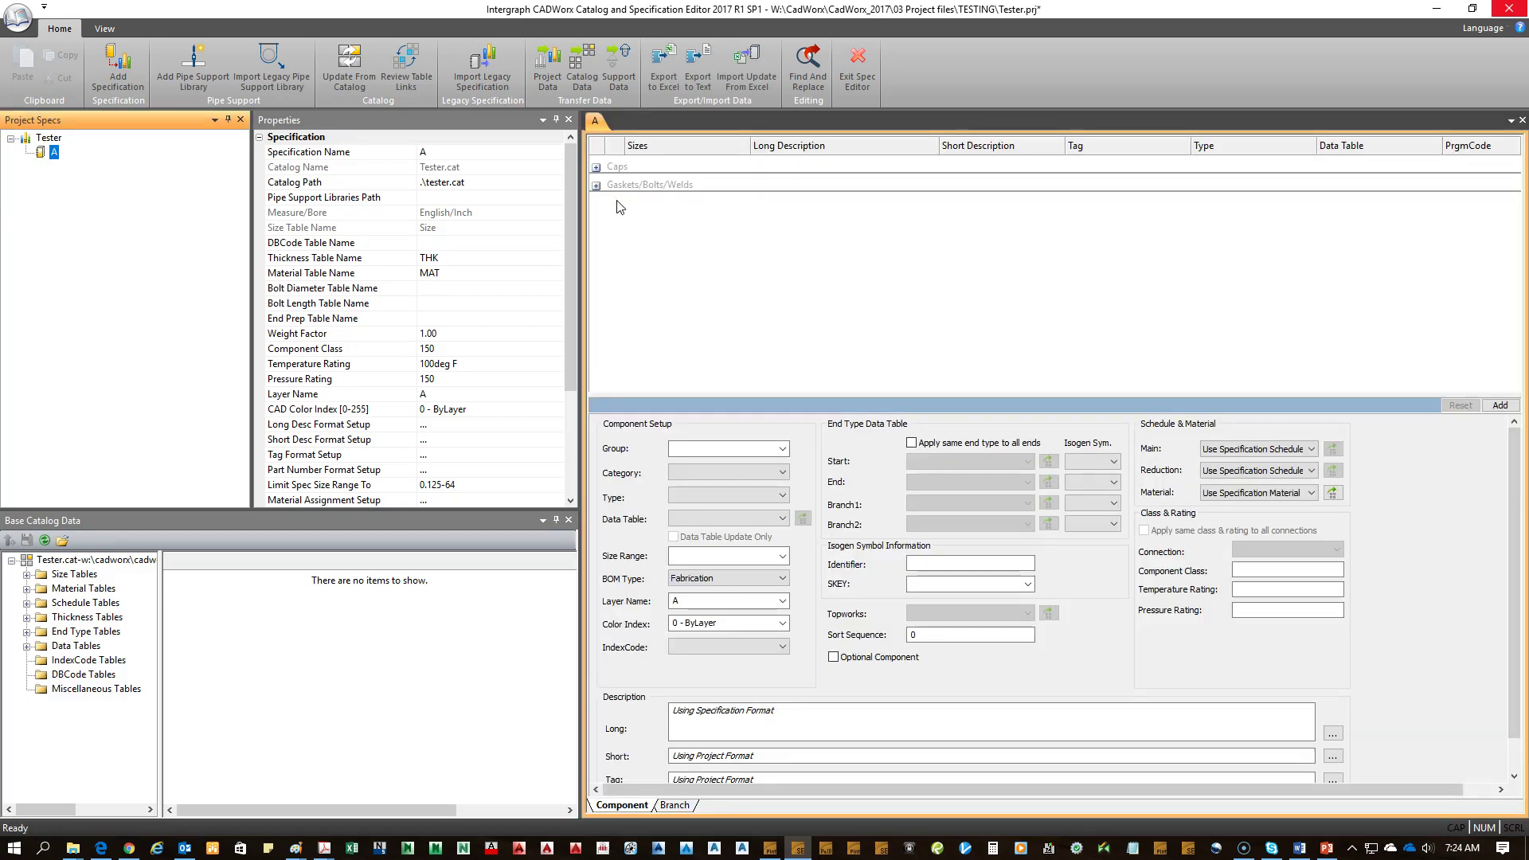
click(597, 184)
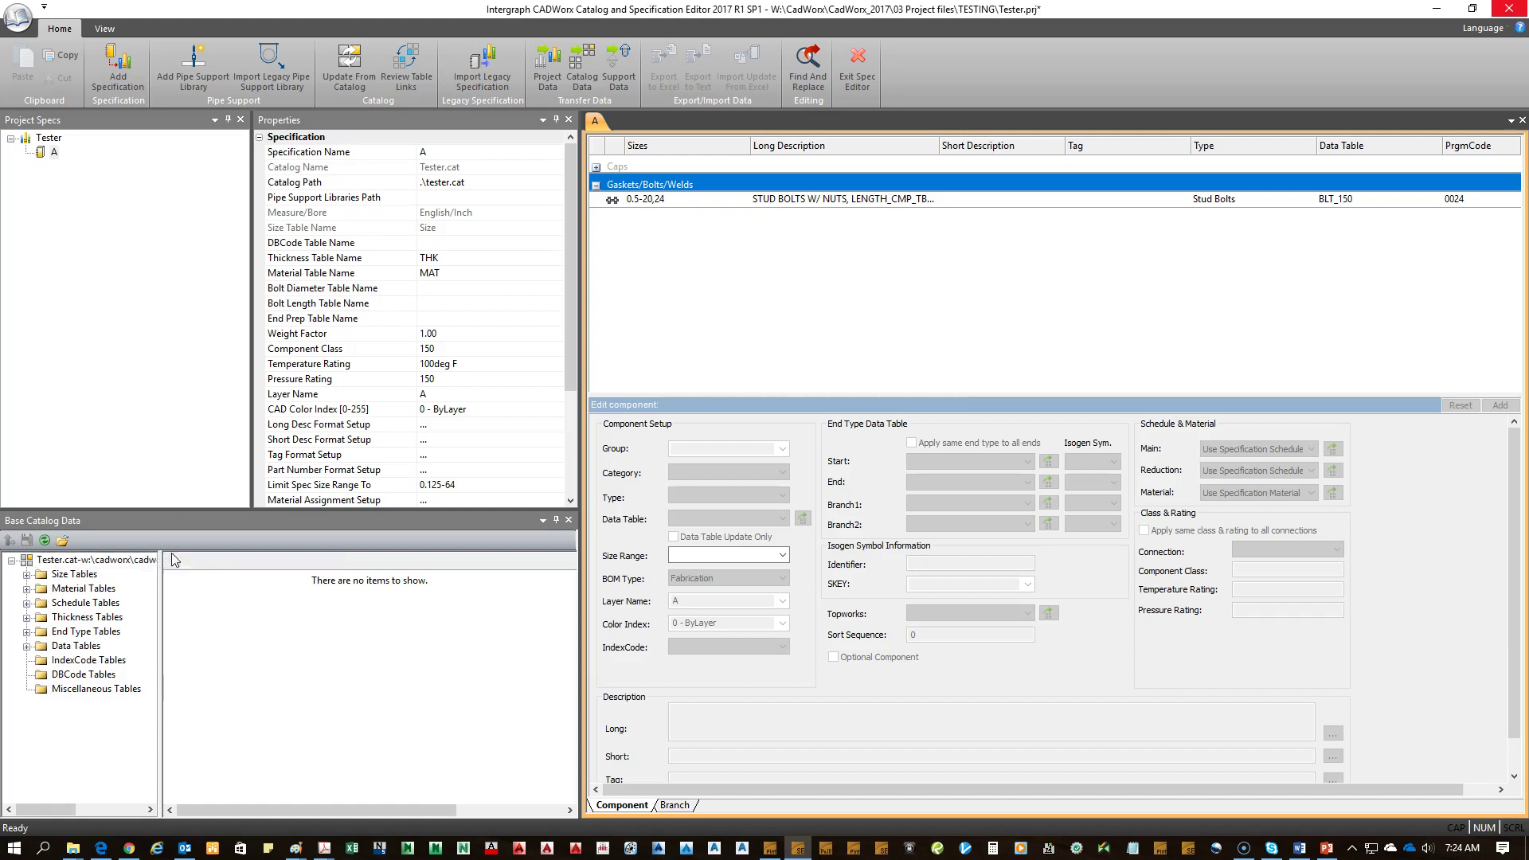
Step: Paste a copy of the Stud Bolts component into Gaskets/Bolts/Welds and delete 'Copy - ' from its long description
right_click(644, 204)
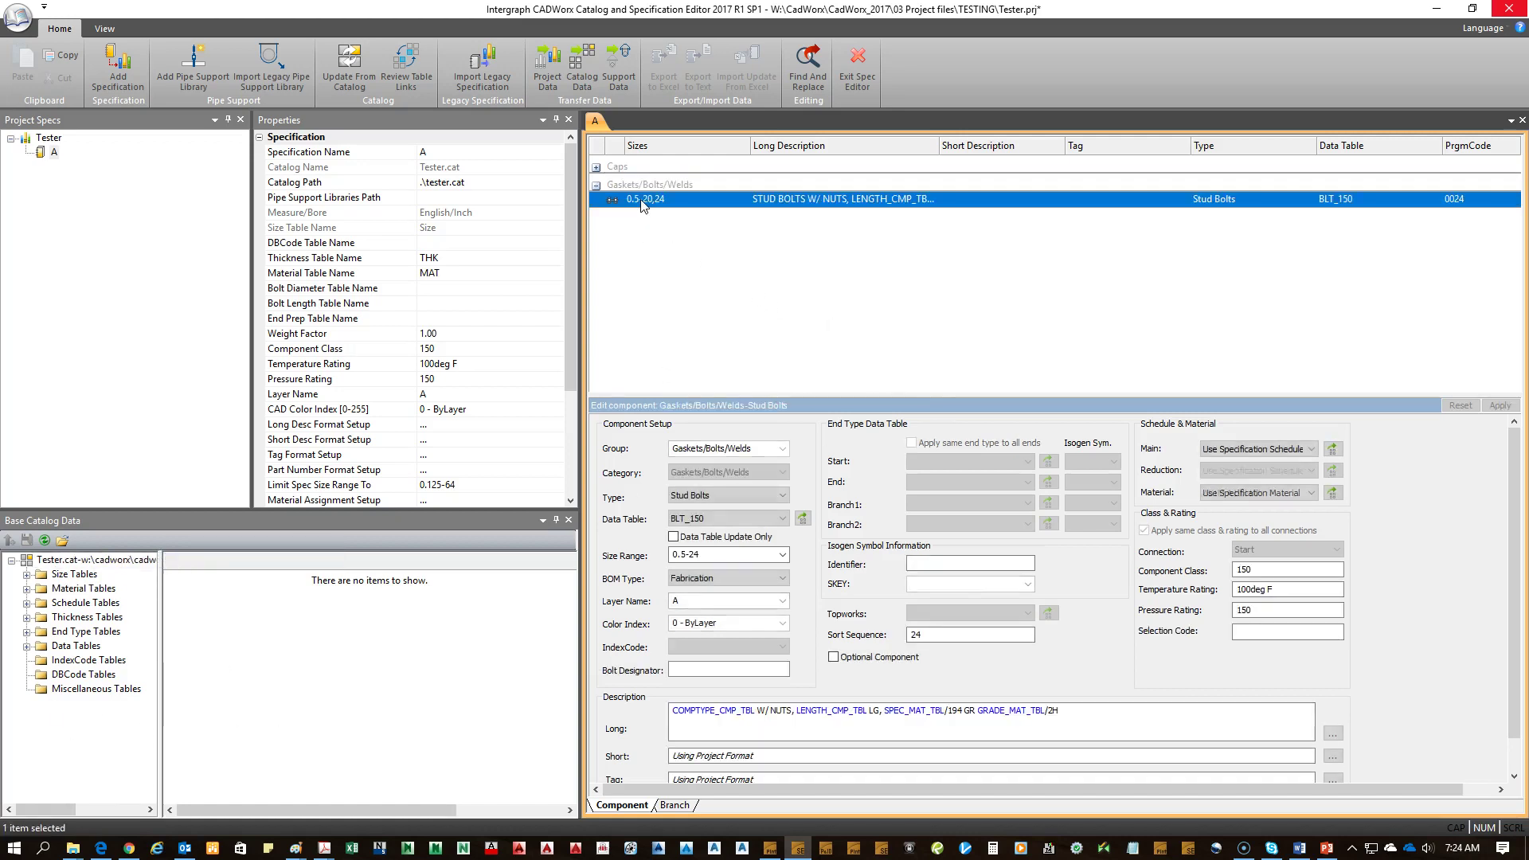
click(679, 247)
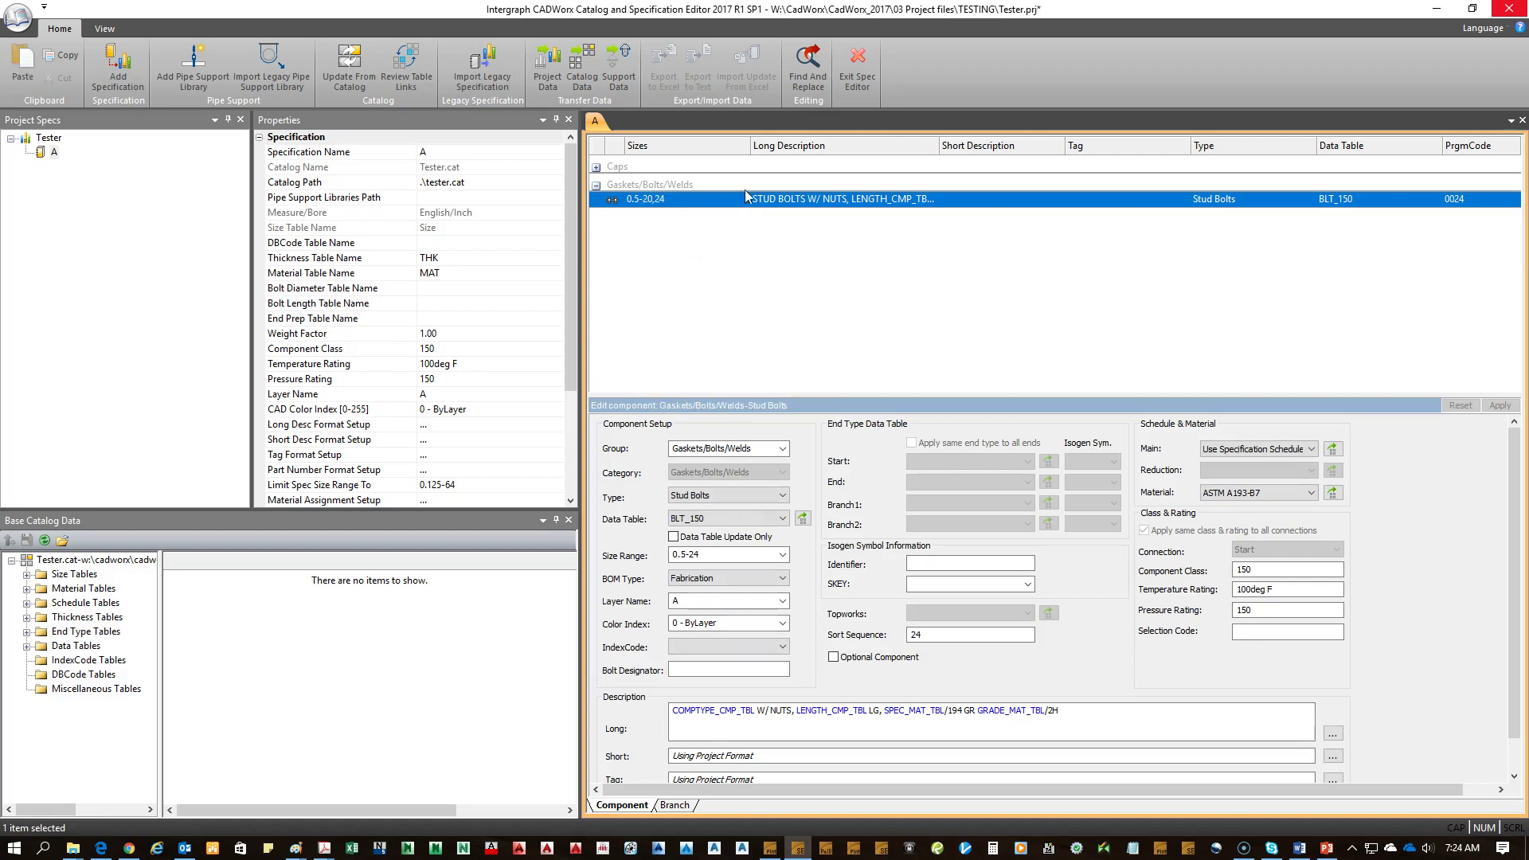
click(652, 185)
right_click(652, 185)
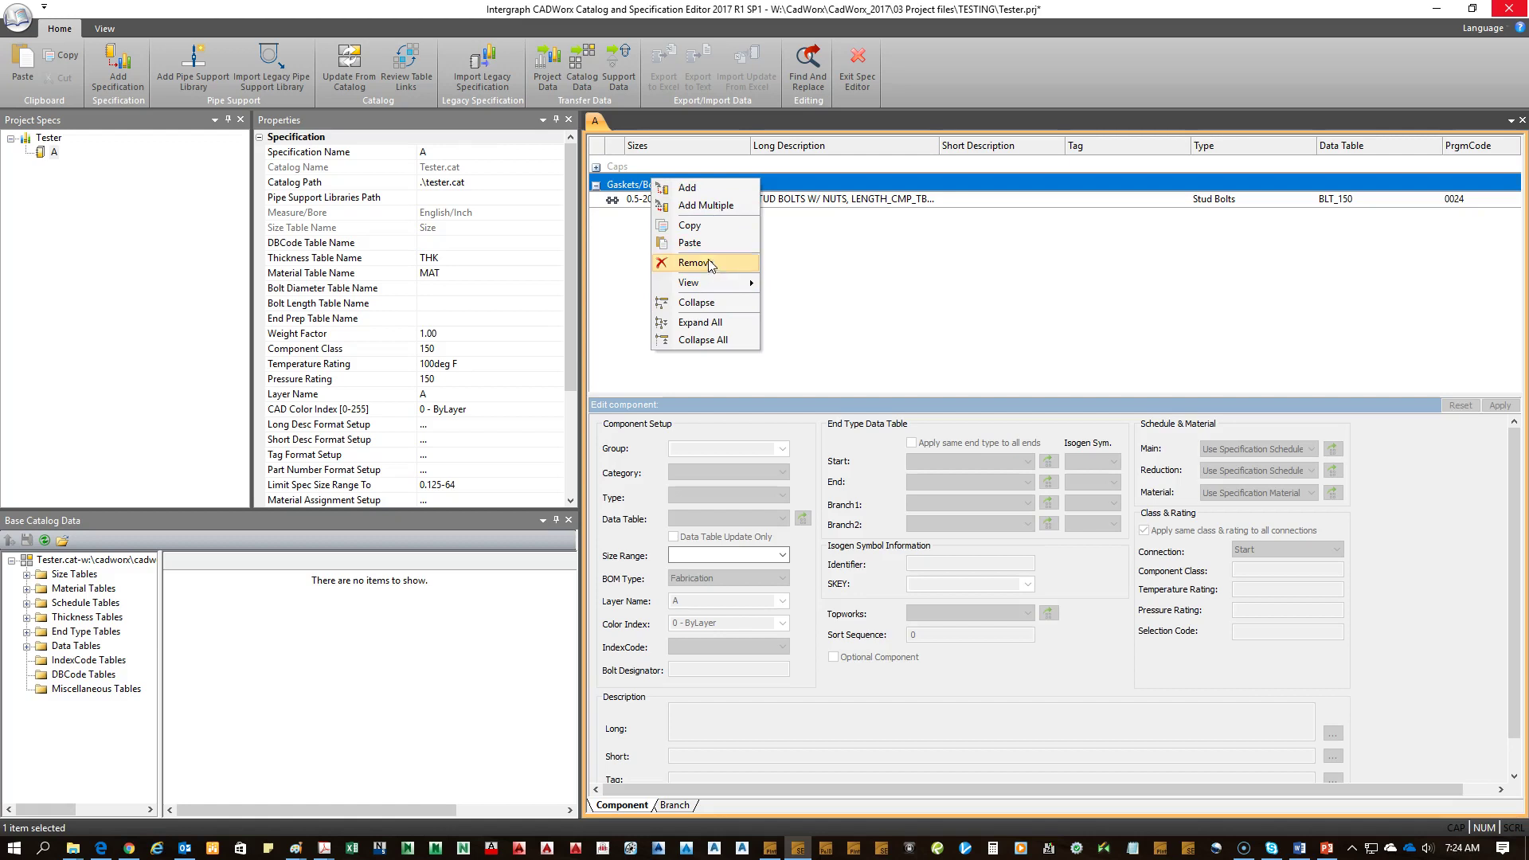
click(630, 188)
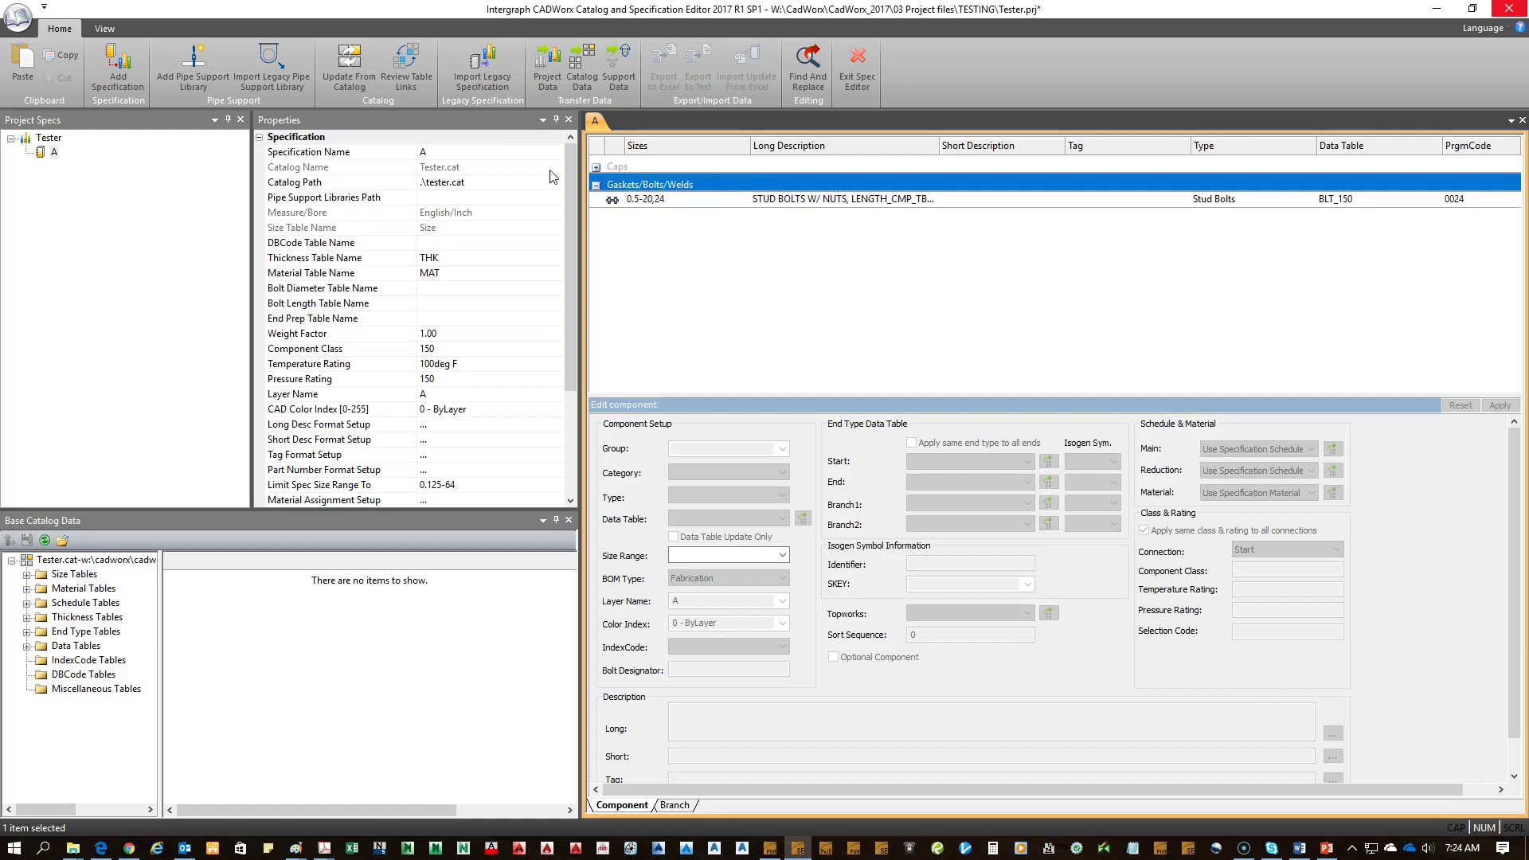
right_click(630, 188)
click(682, 248)
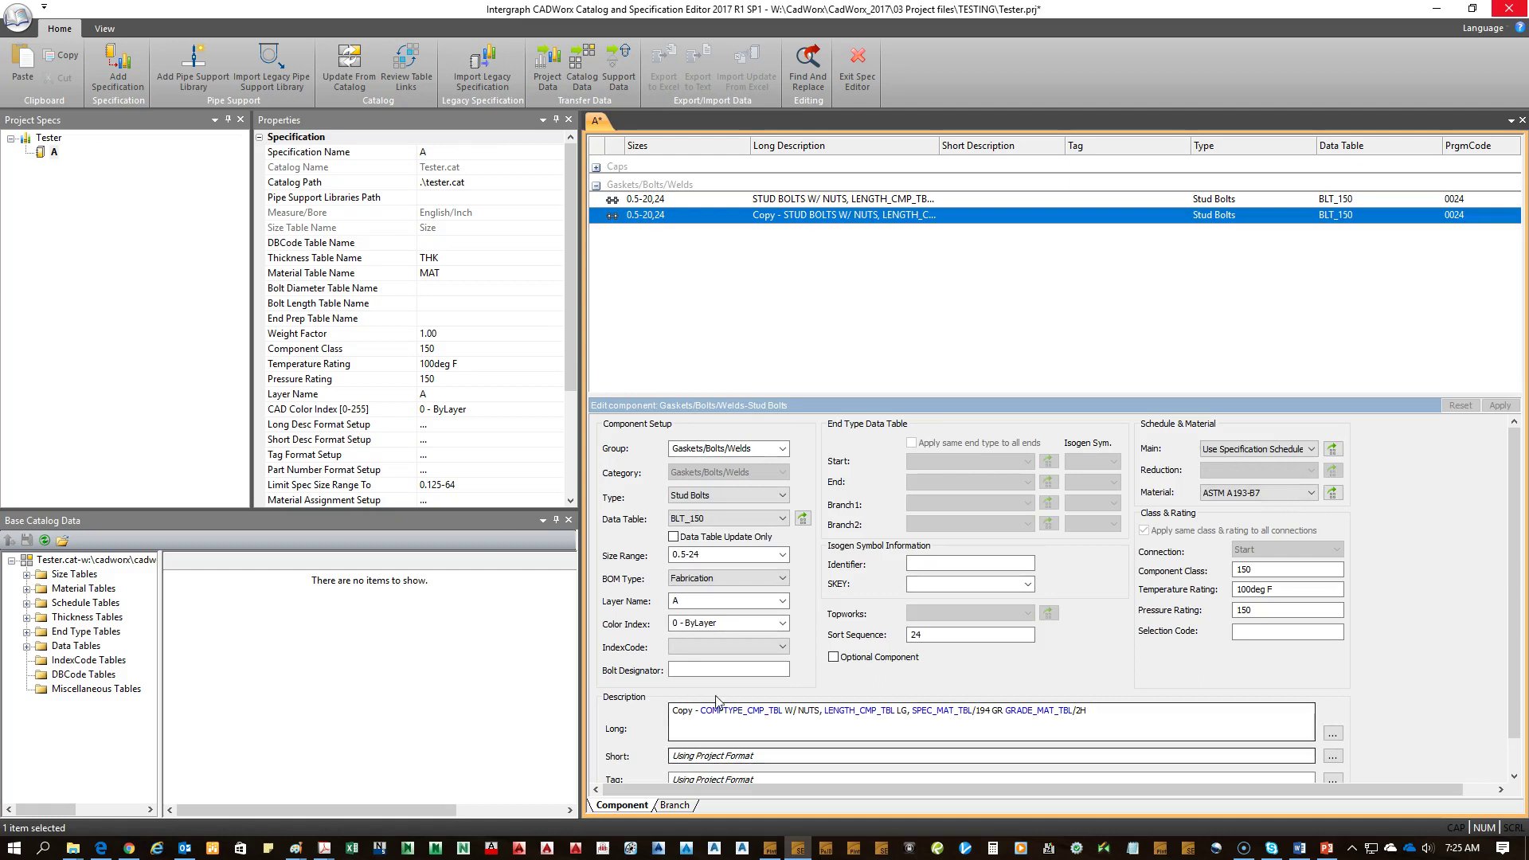
drag(701, 711, 674, 710)
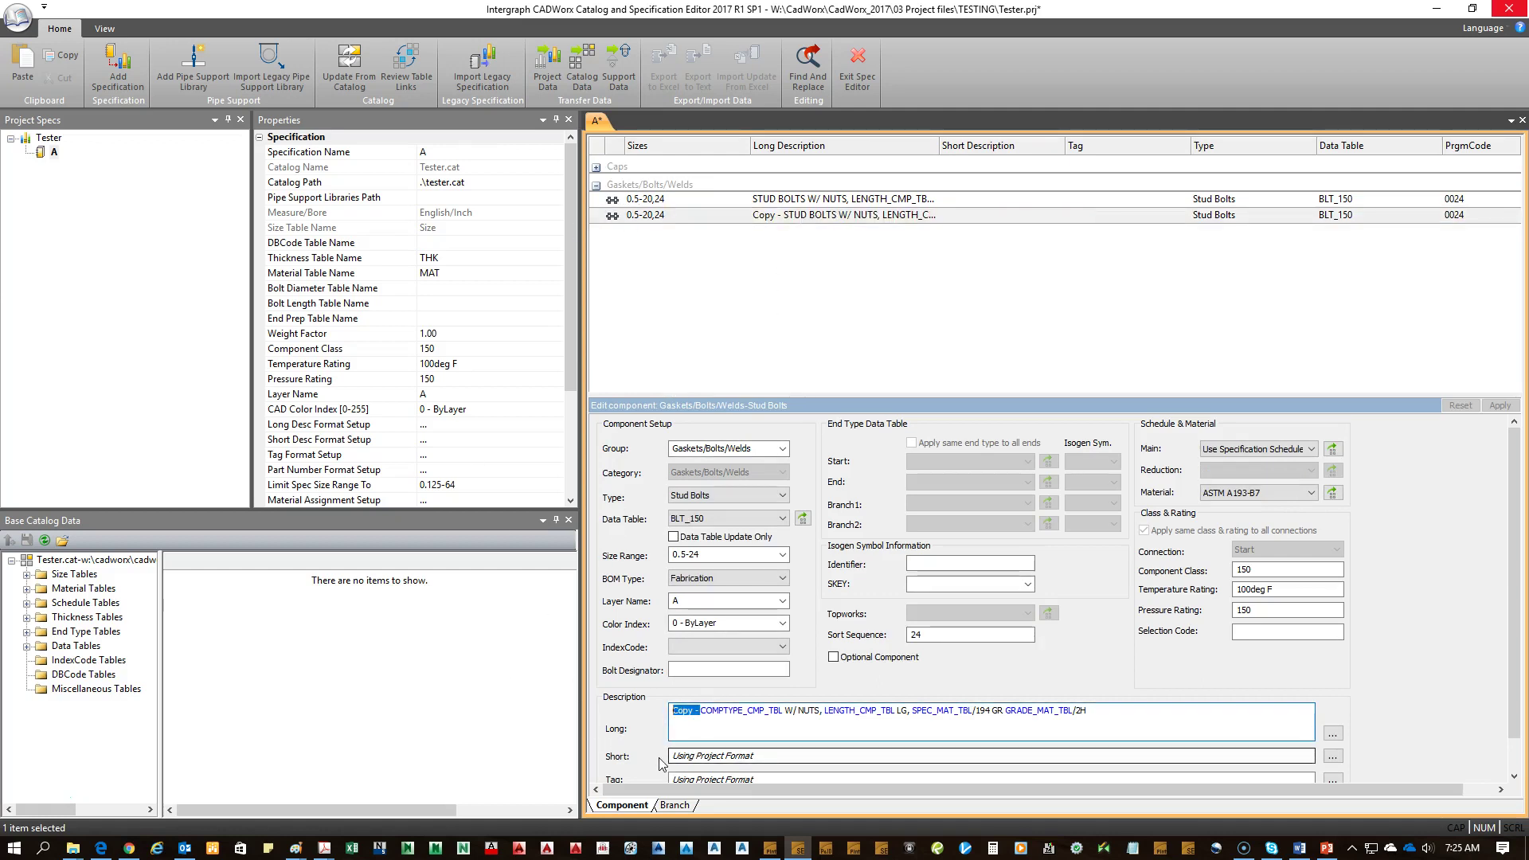
key(Delete)
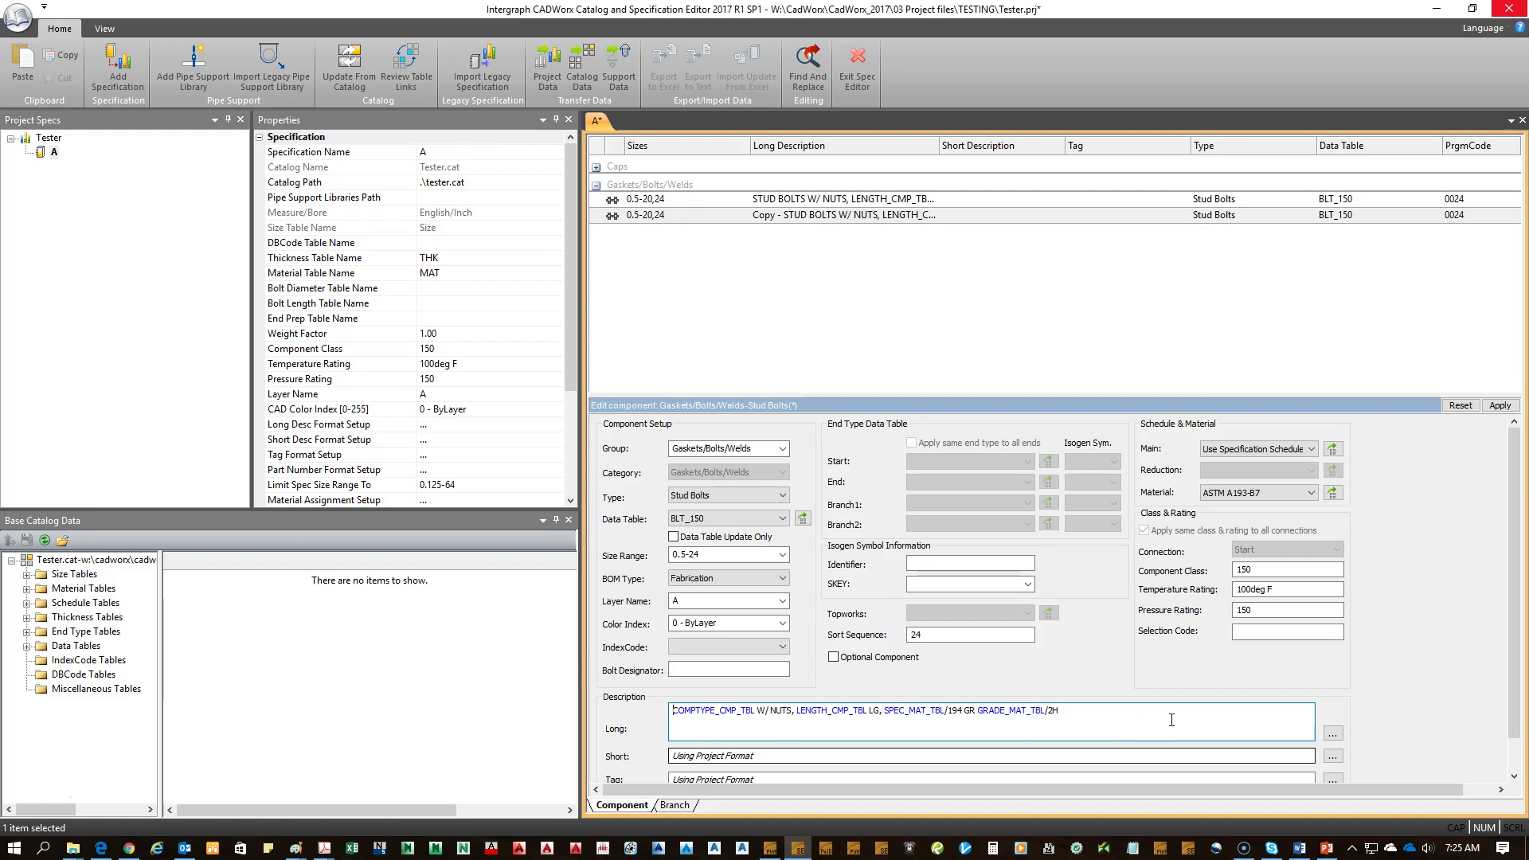
Step: Give the duplicate short description STUDBOLTS BLEED, mark it Optional Component, and apply
click(755, 755)
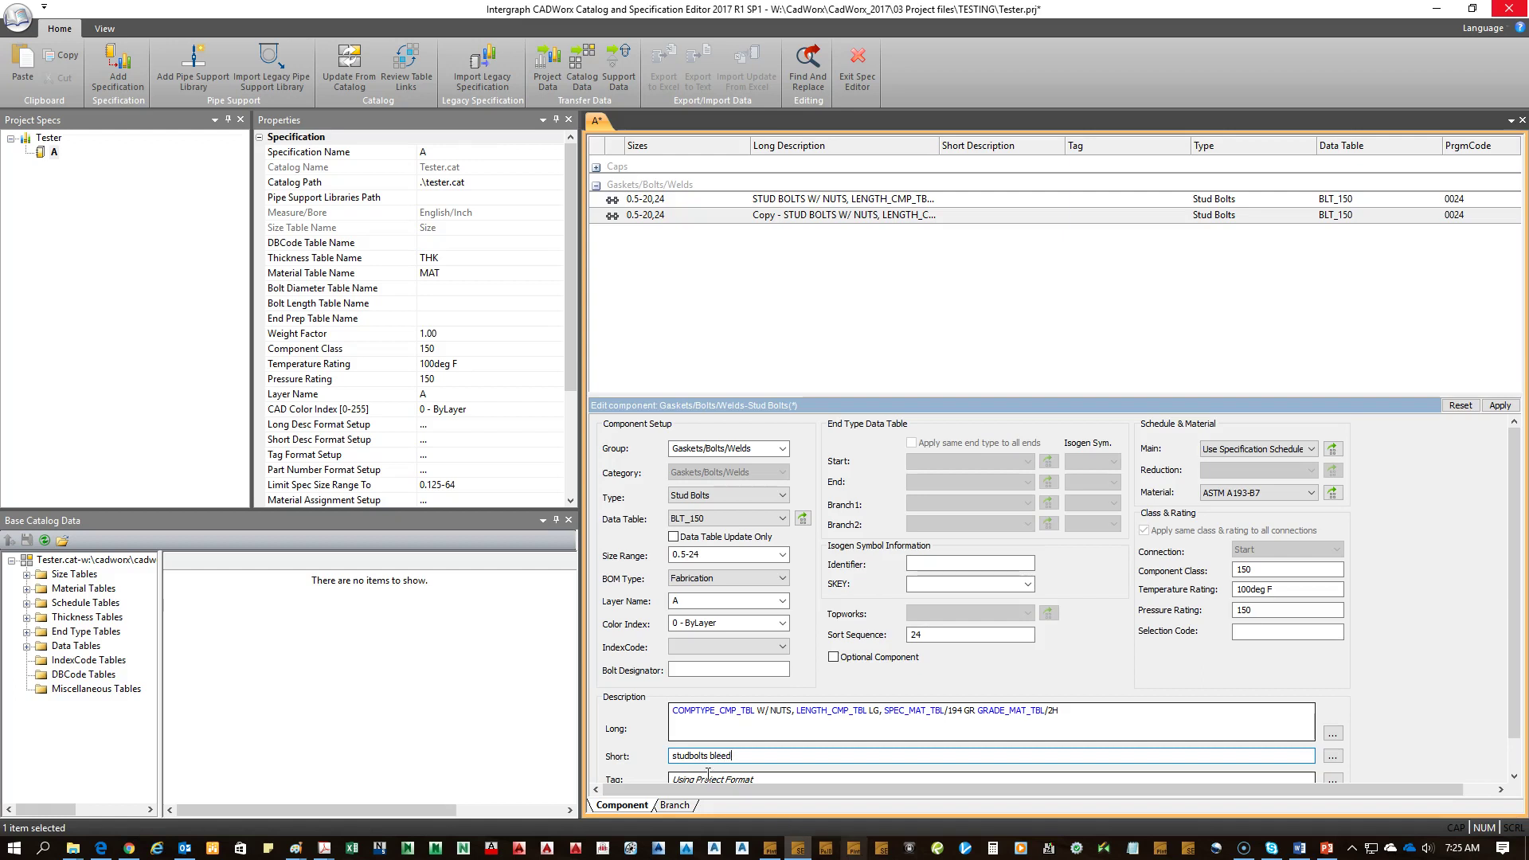
key(ctrl+a)
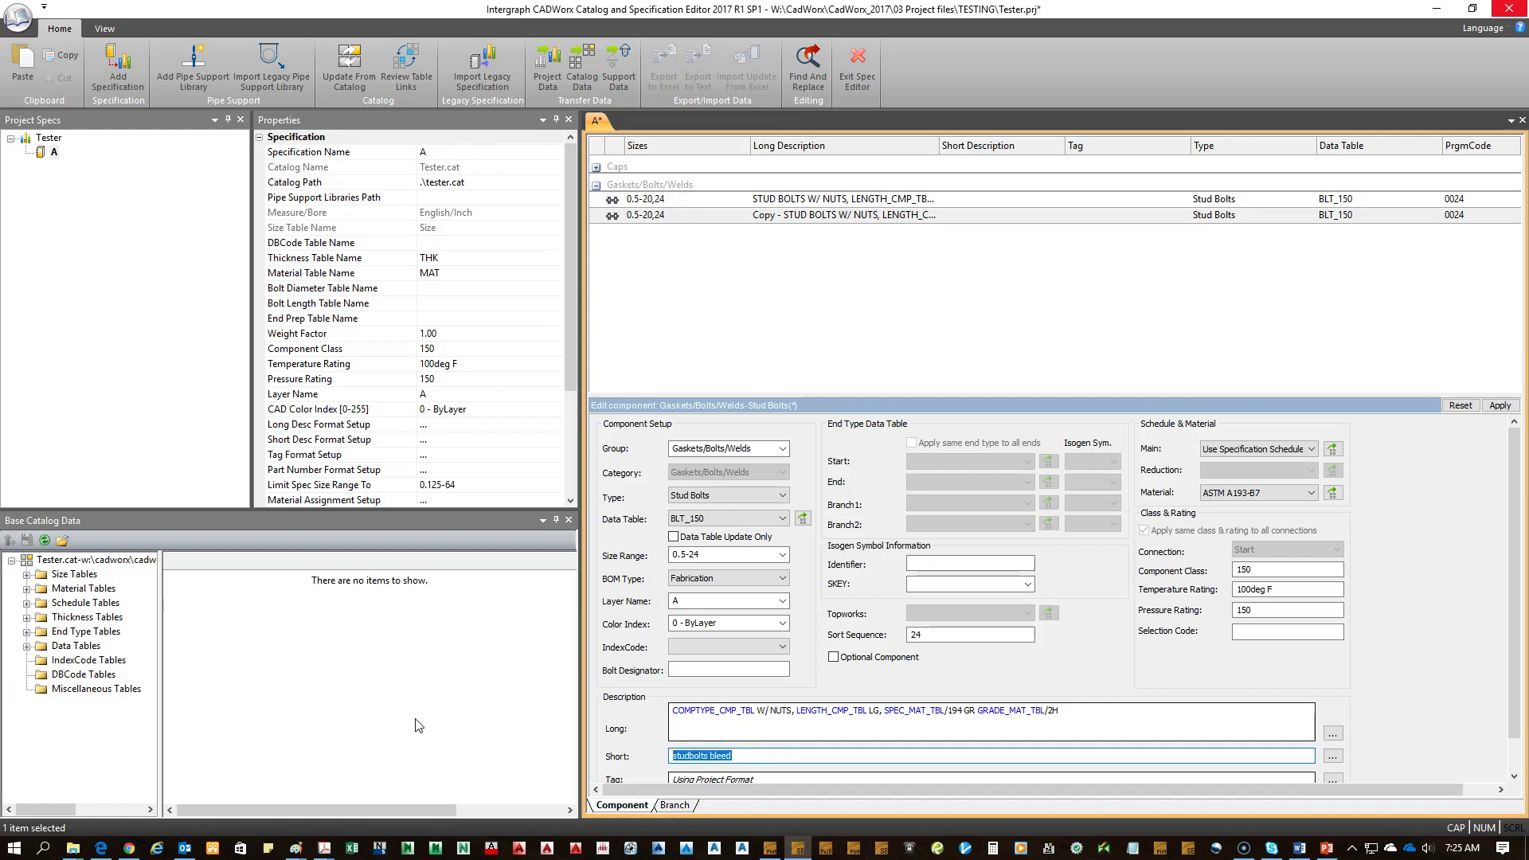
text(STUDBOLTS BLEED)
key(ctrl+a)
click(834, 657)
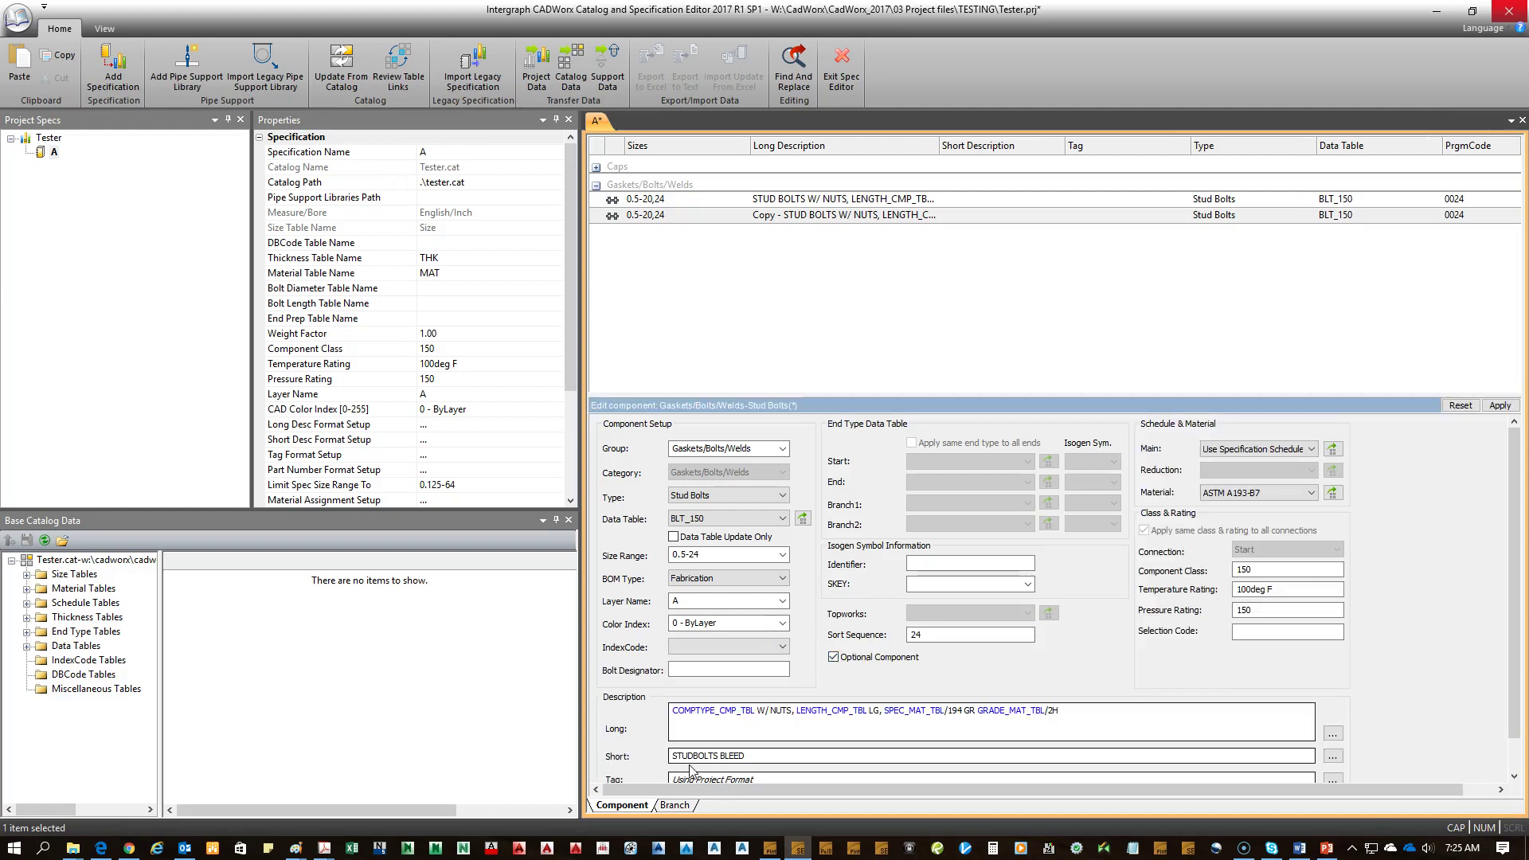
click(771, 761)
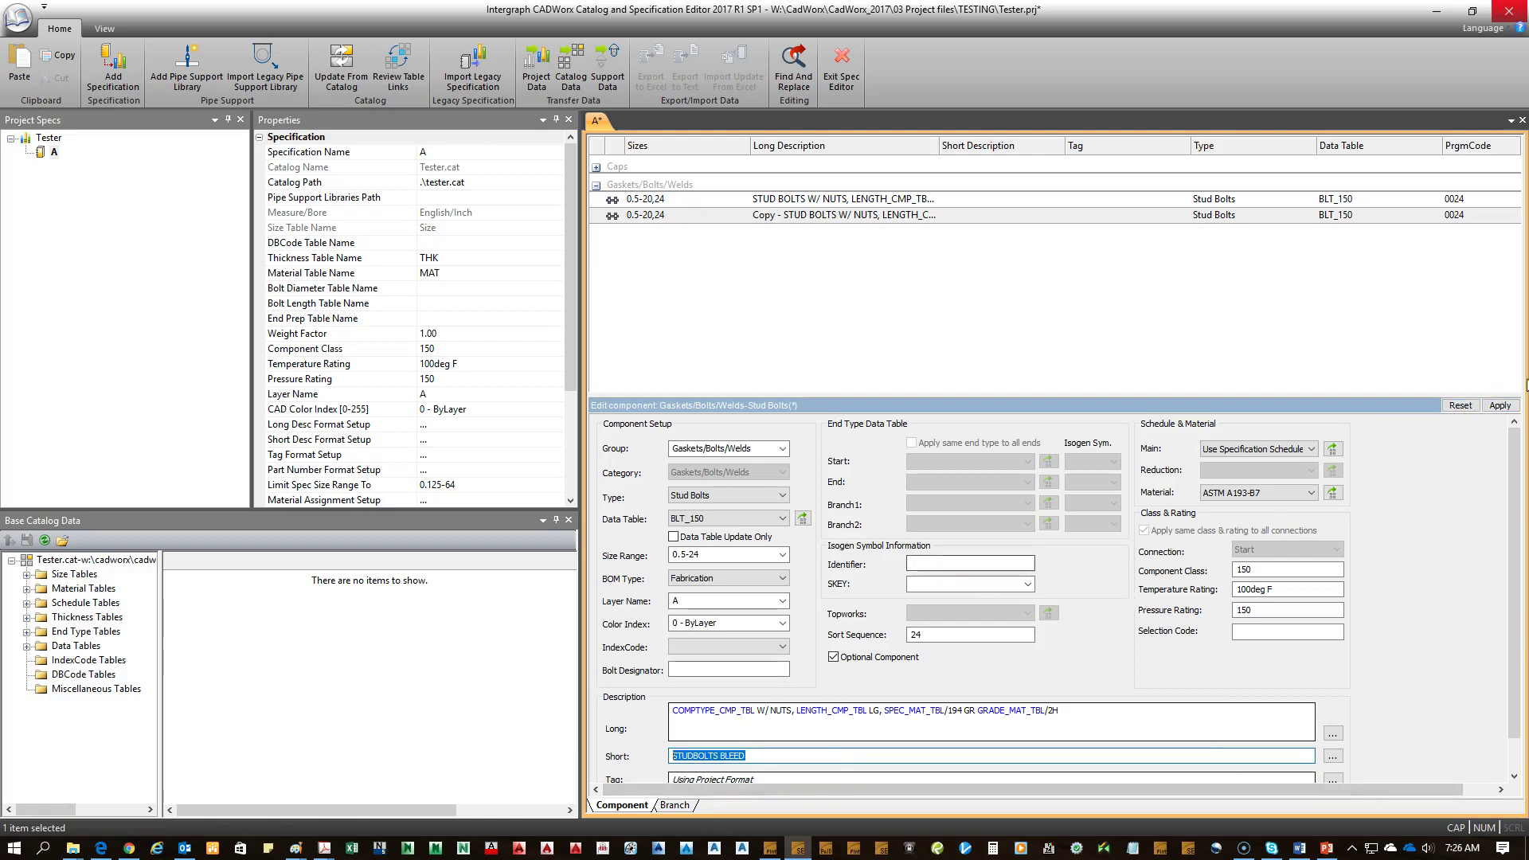
click(1498, 407)
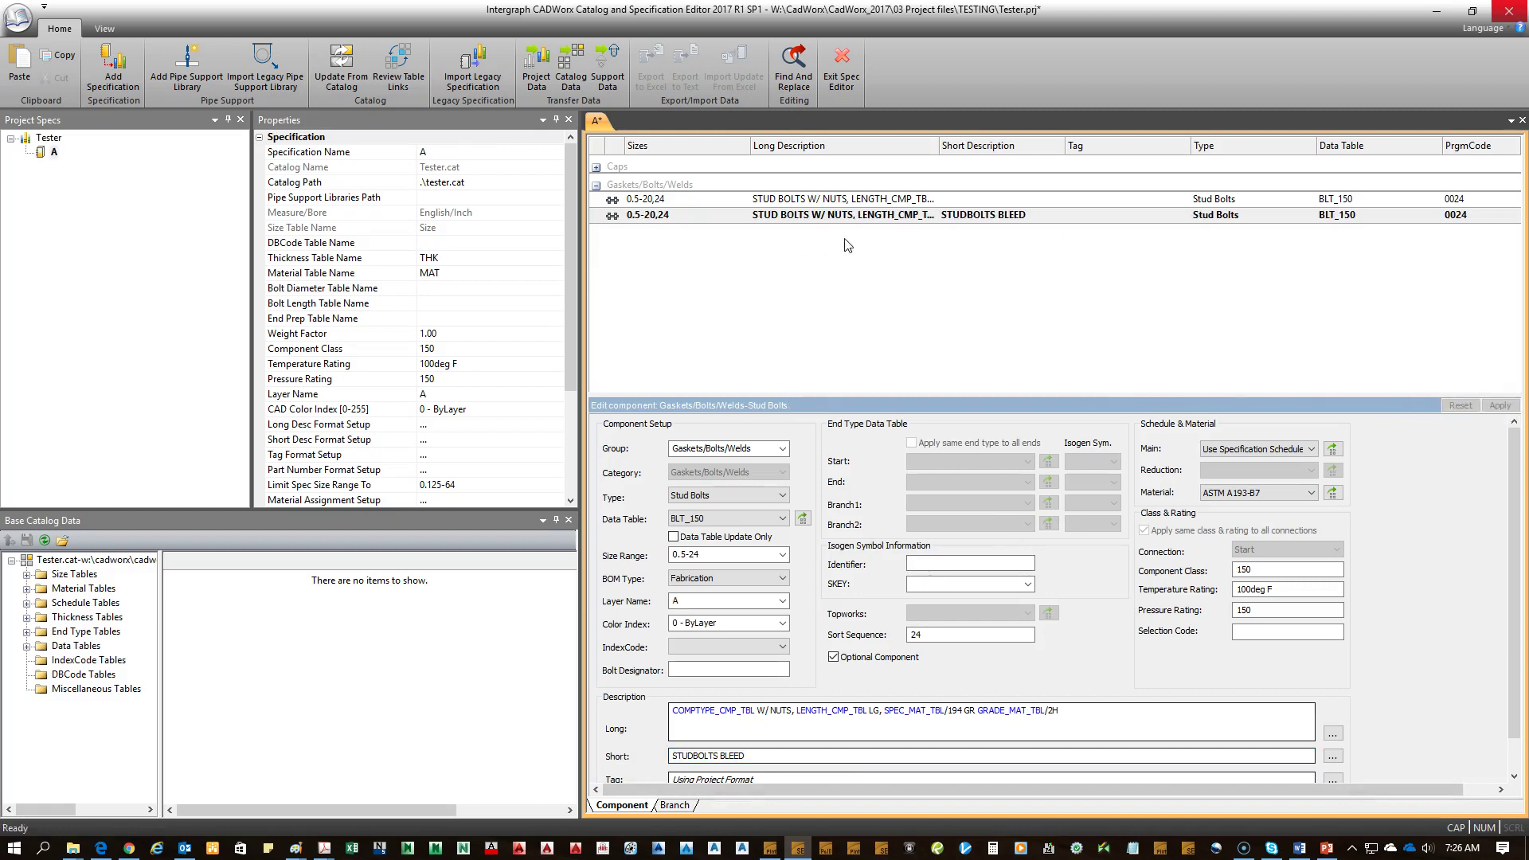
Step: Widen the Long Description column and select the STUDBOLTS BLEED row
drag(939, 152, 1058, 161)
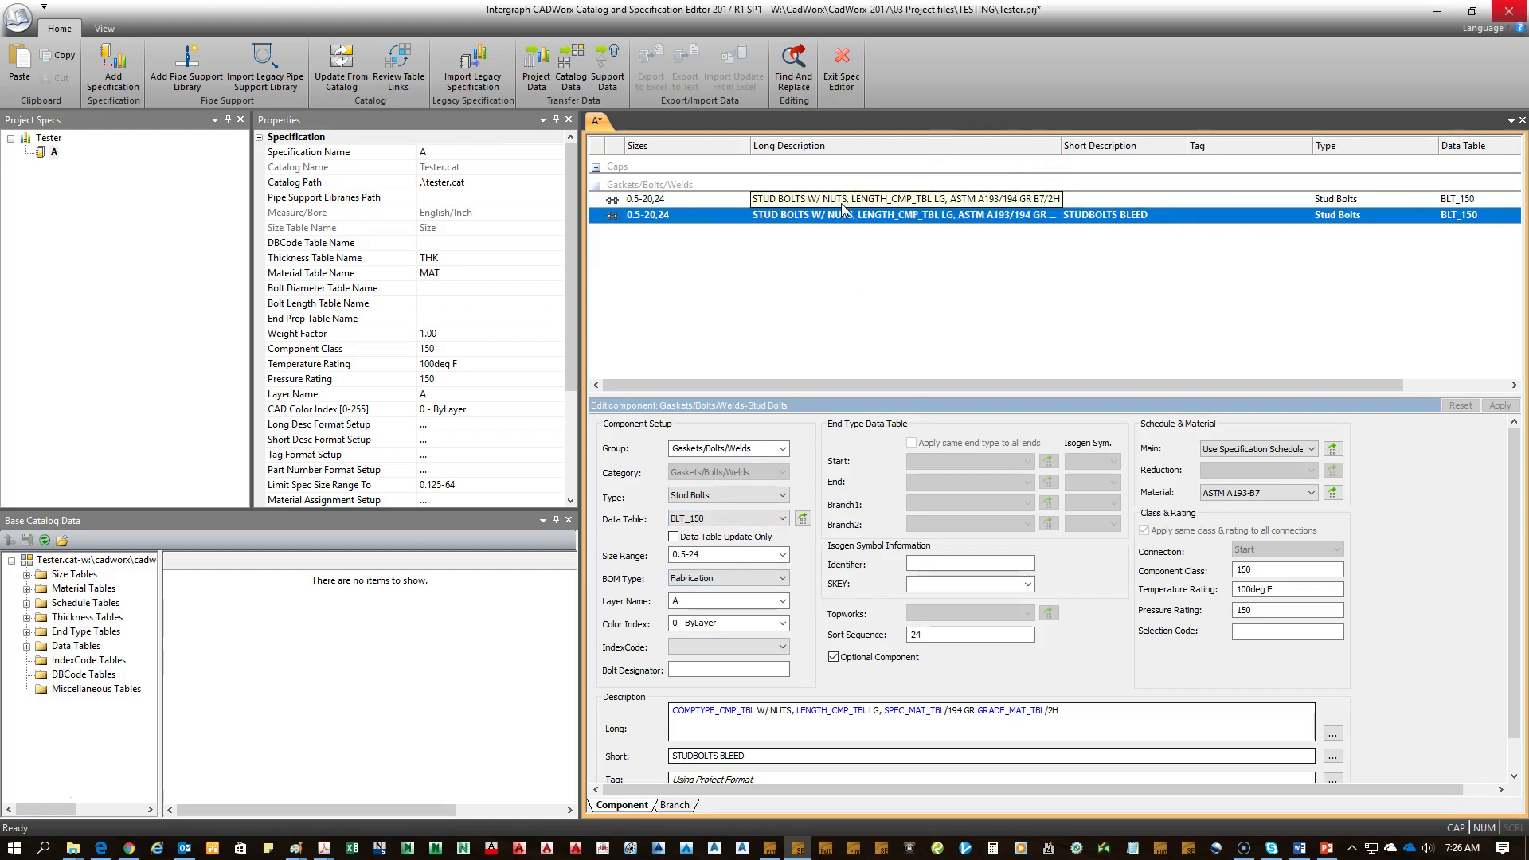
click(743, 519)
key(Escape)
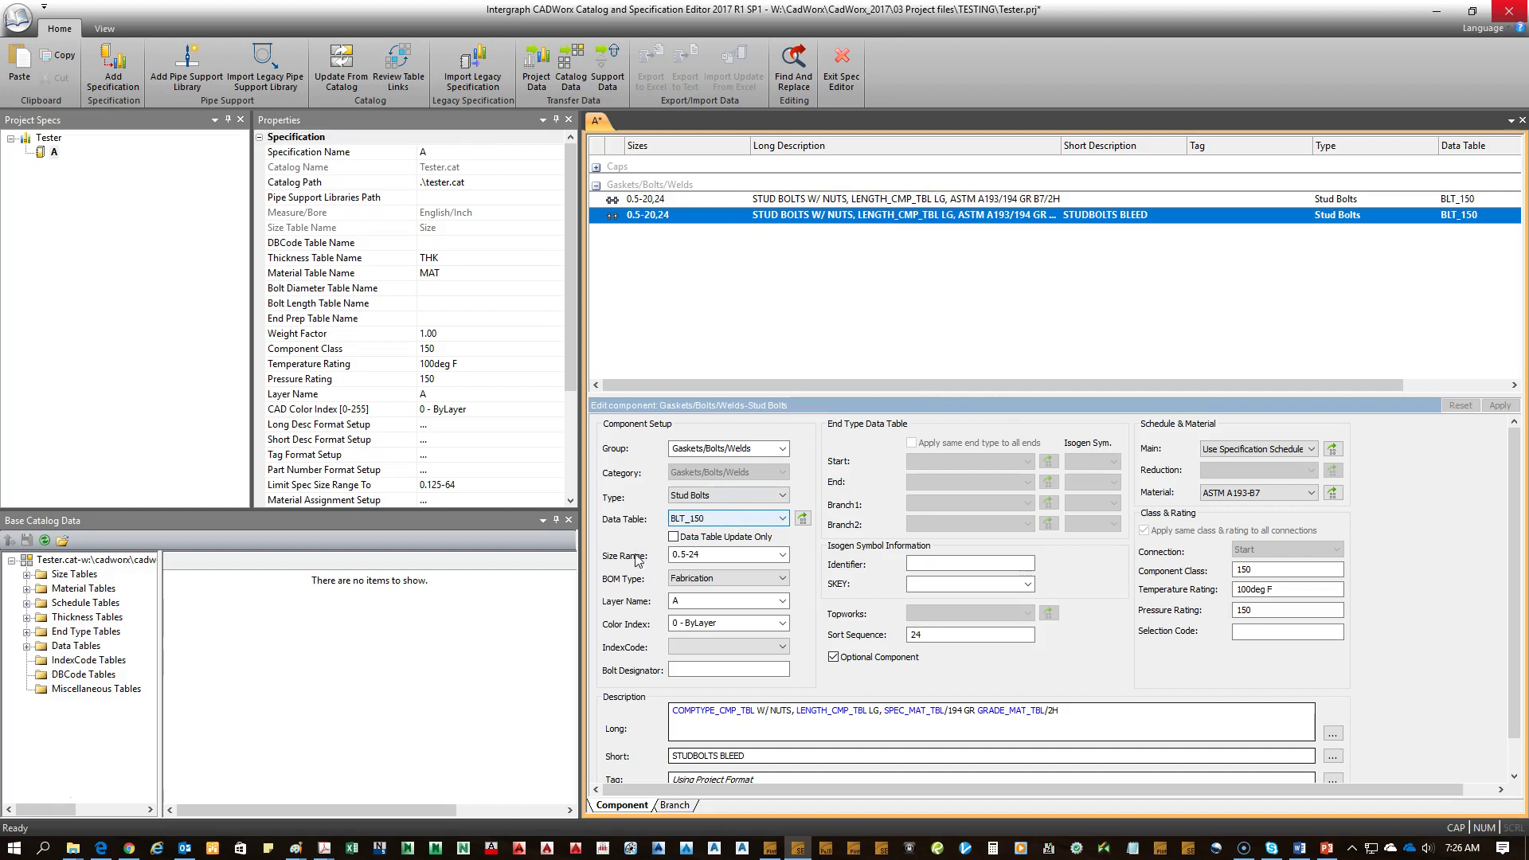
click(764, 200)
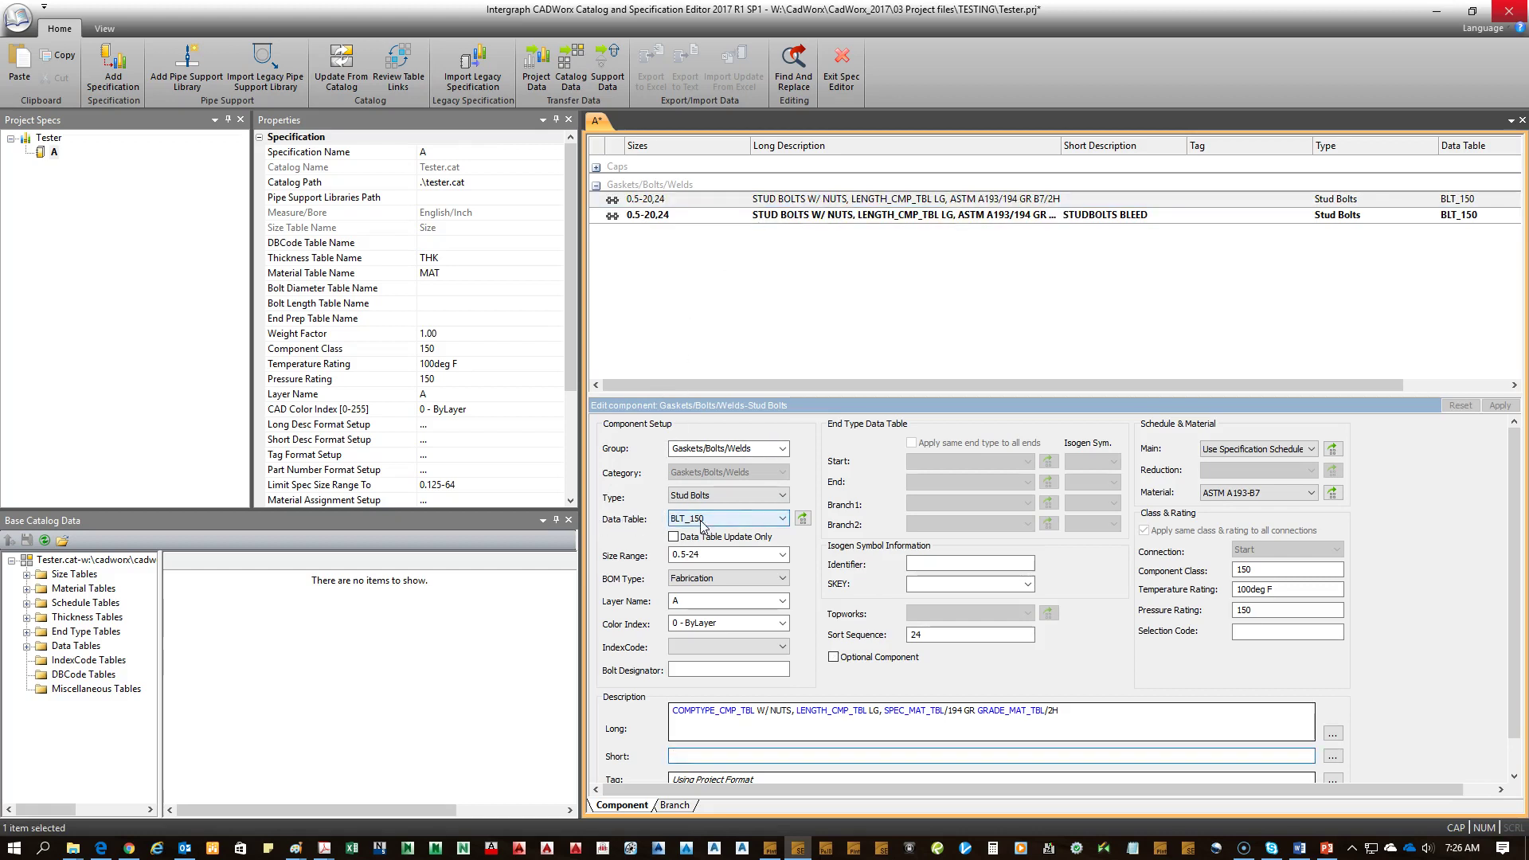
click(791, 216)
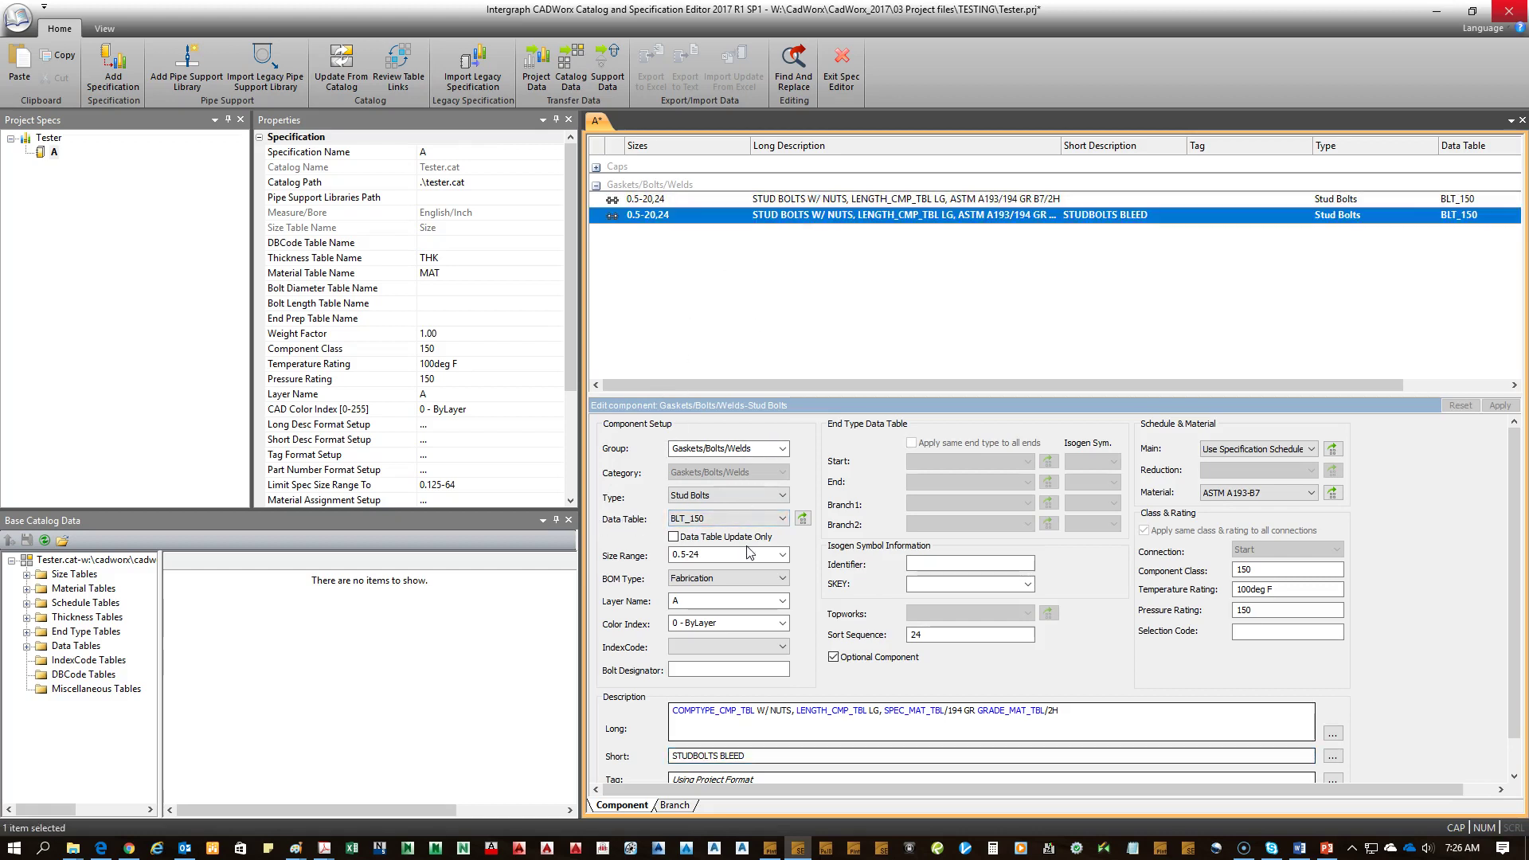
Step: Assign the BLT_BR_150 data table to the STUDBOLTS BLEED row and show its catalog data
click(777, 519)
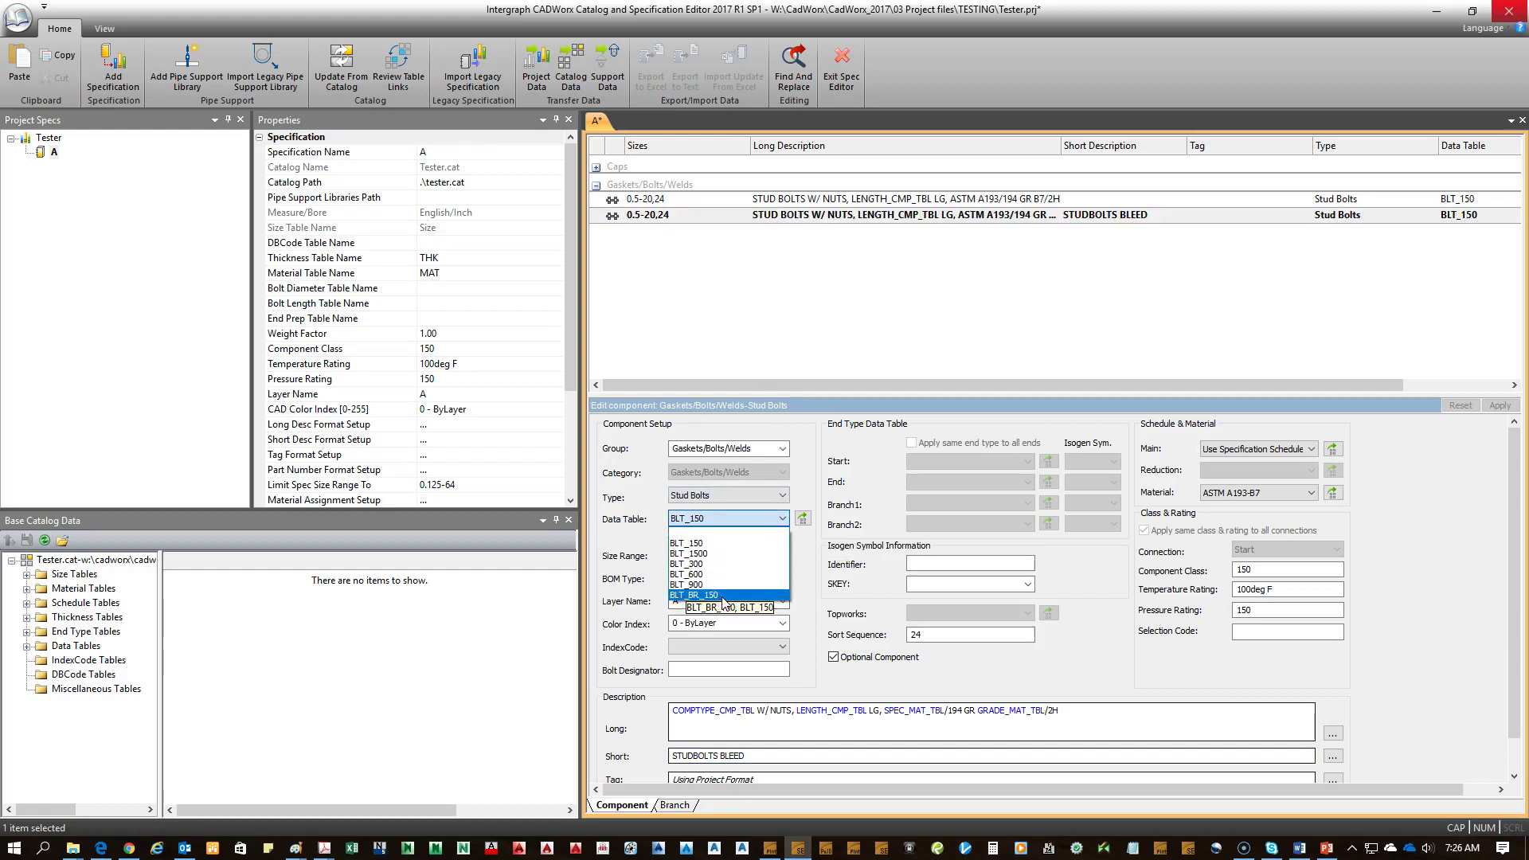
click(720, 597)
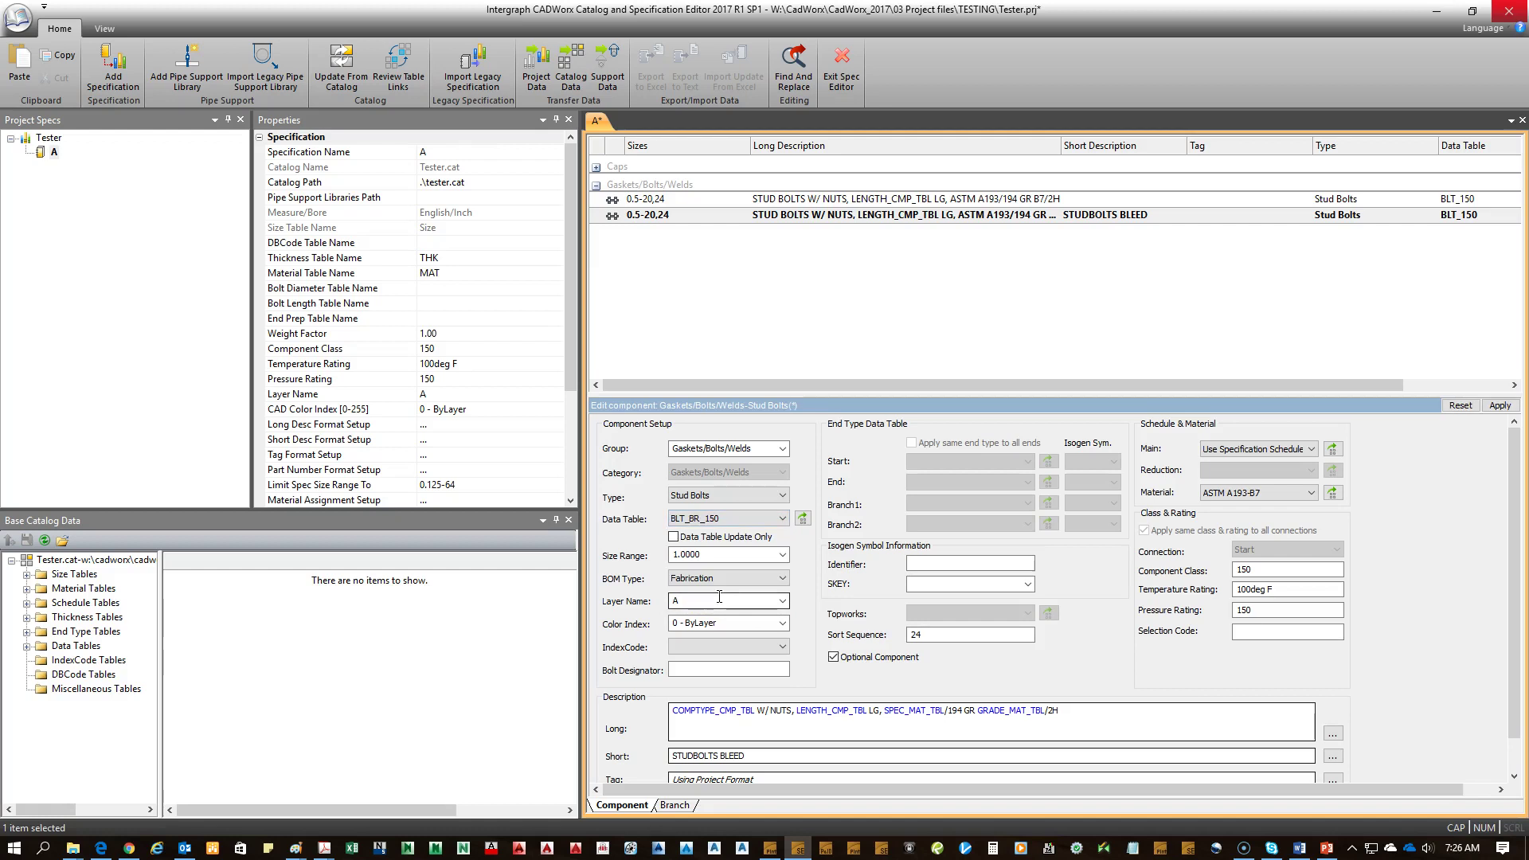
click(803, 518)
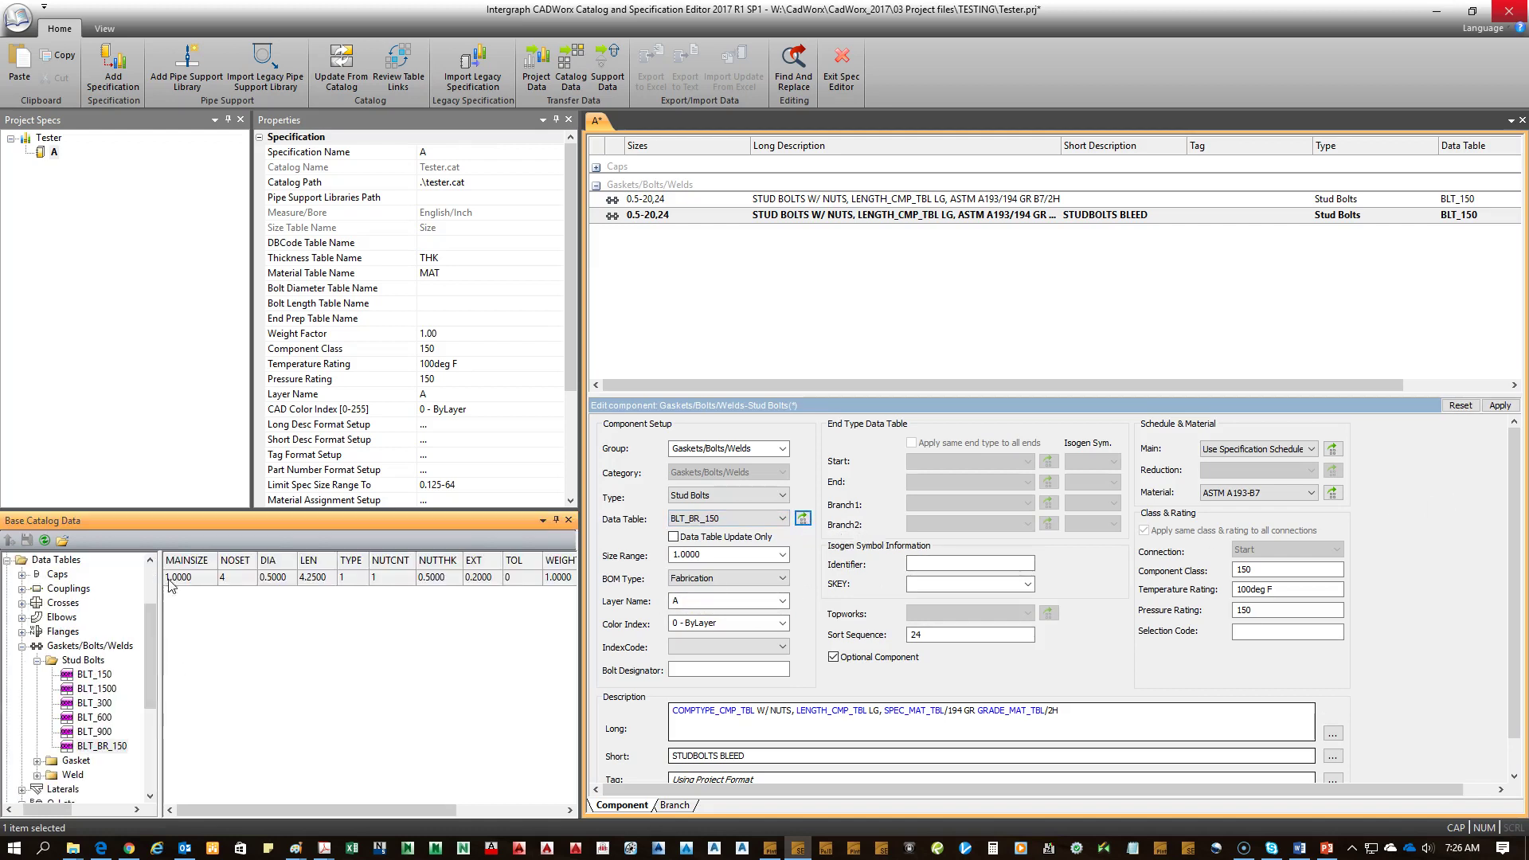
mouse_move(355, 575)
Step: Apply the BLT_BR_150 data table to the row and save the Tester project
click(1499, 407)
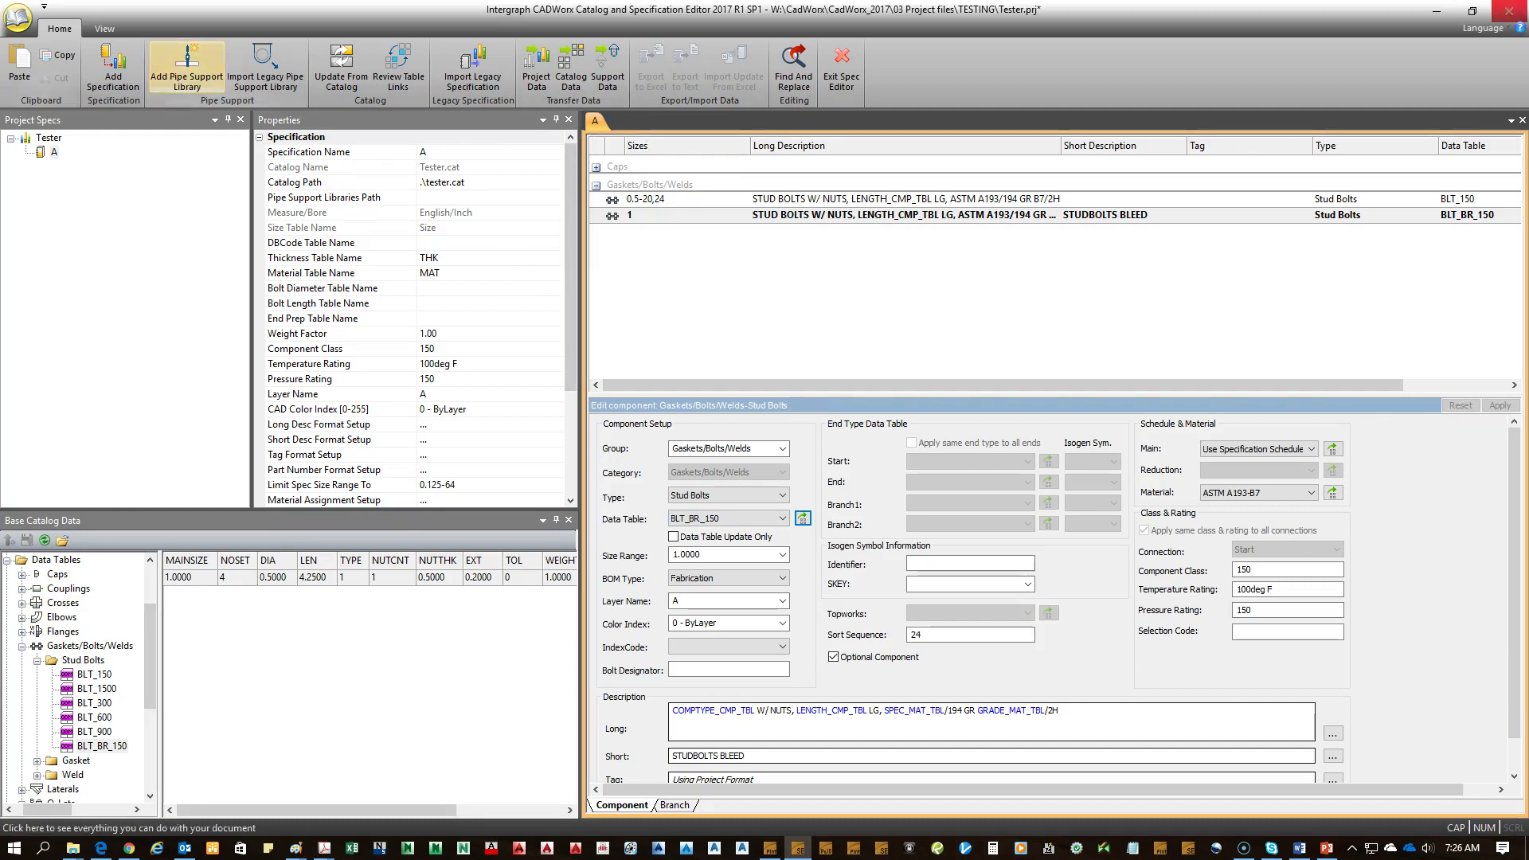
click(15, 19)
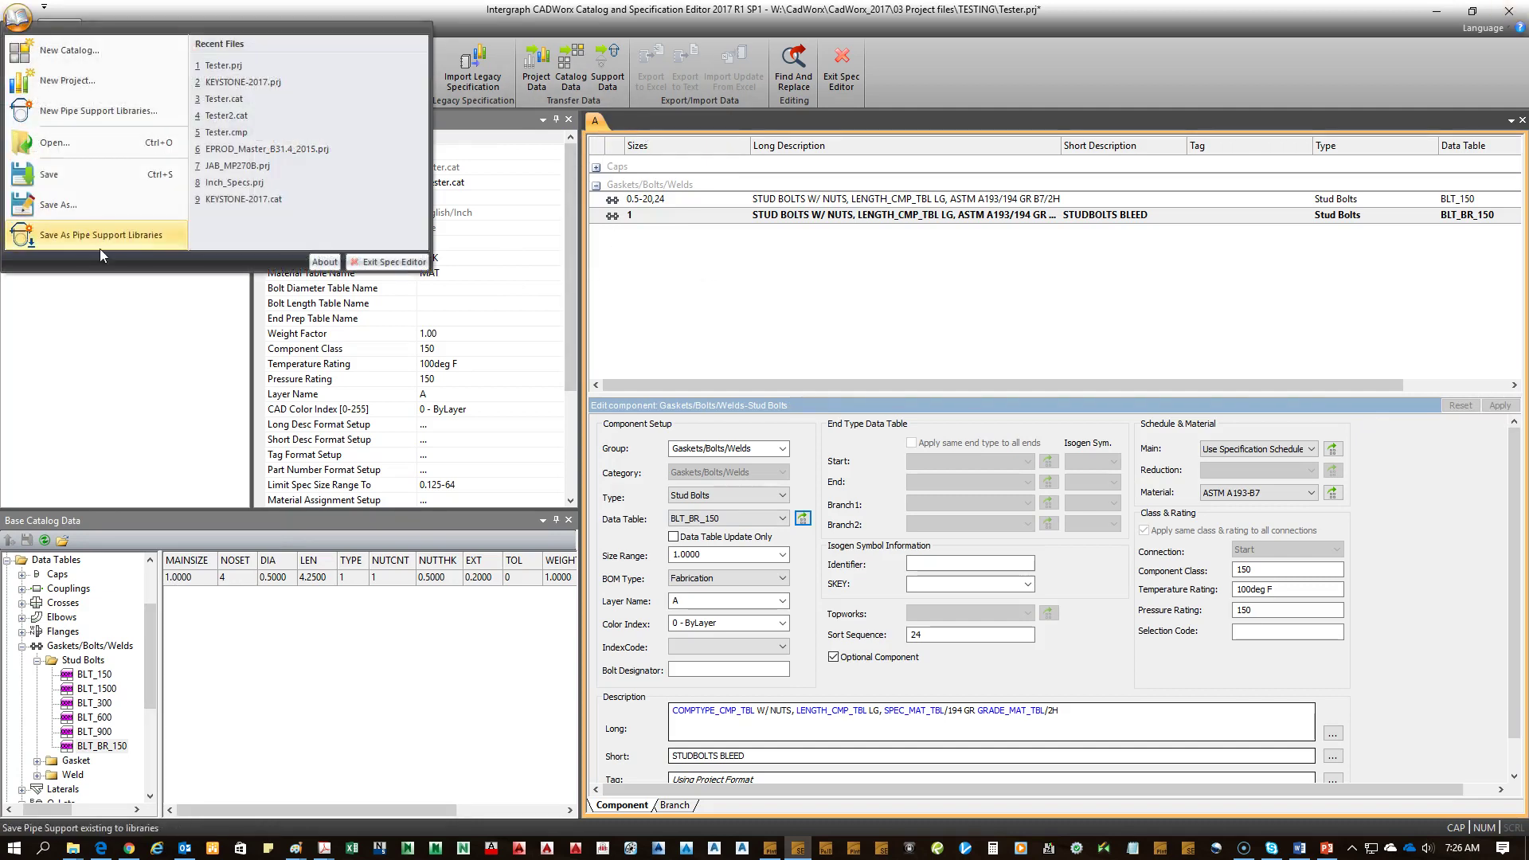
click(84, 173)
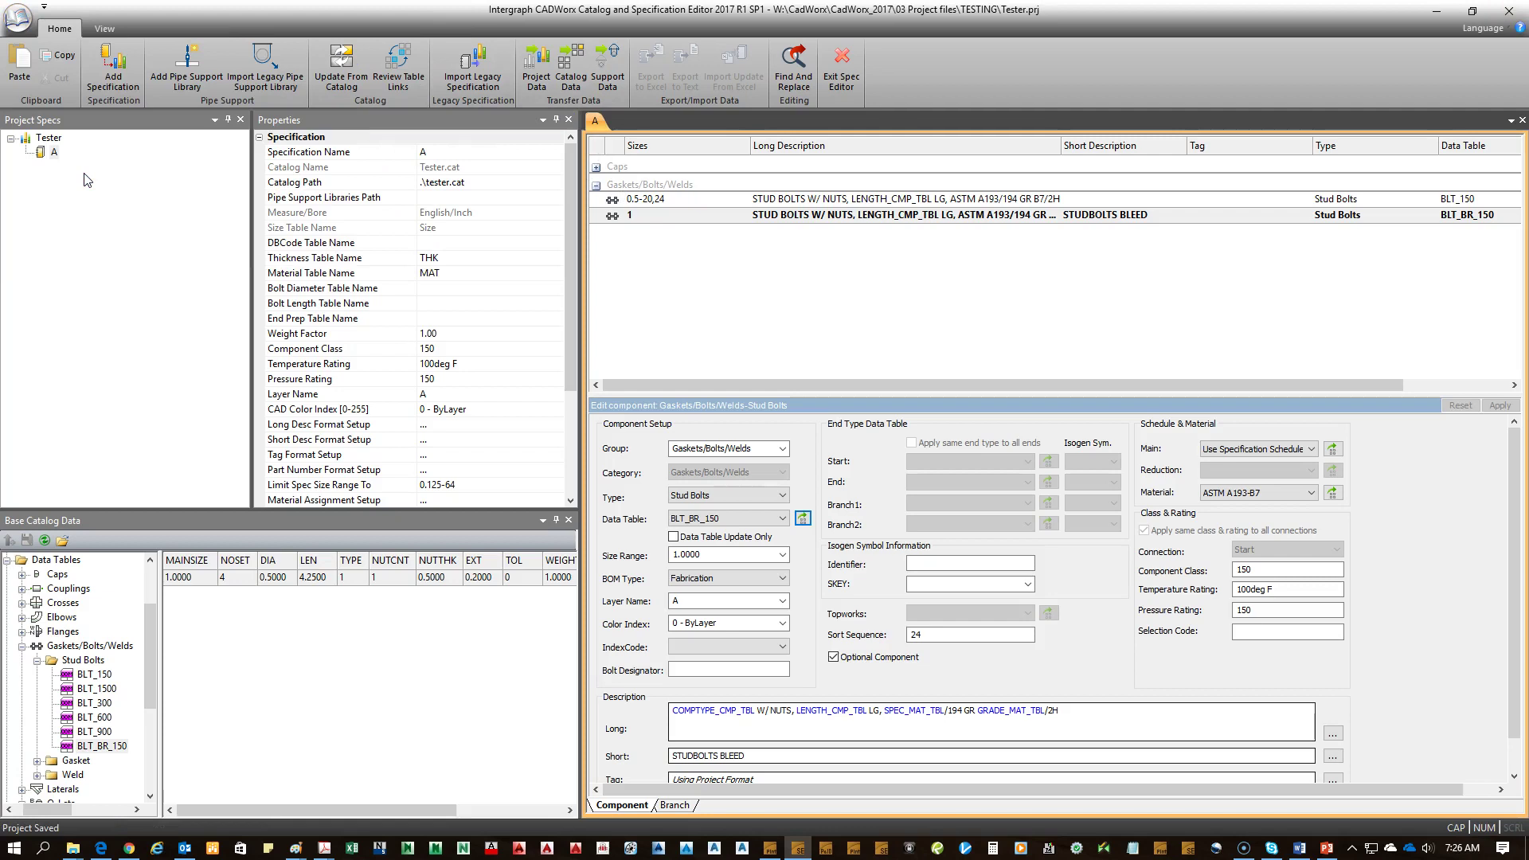
click(18, 17)
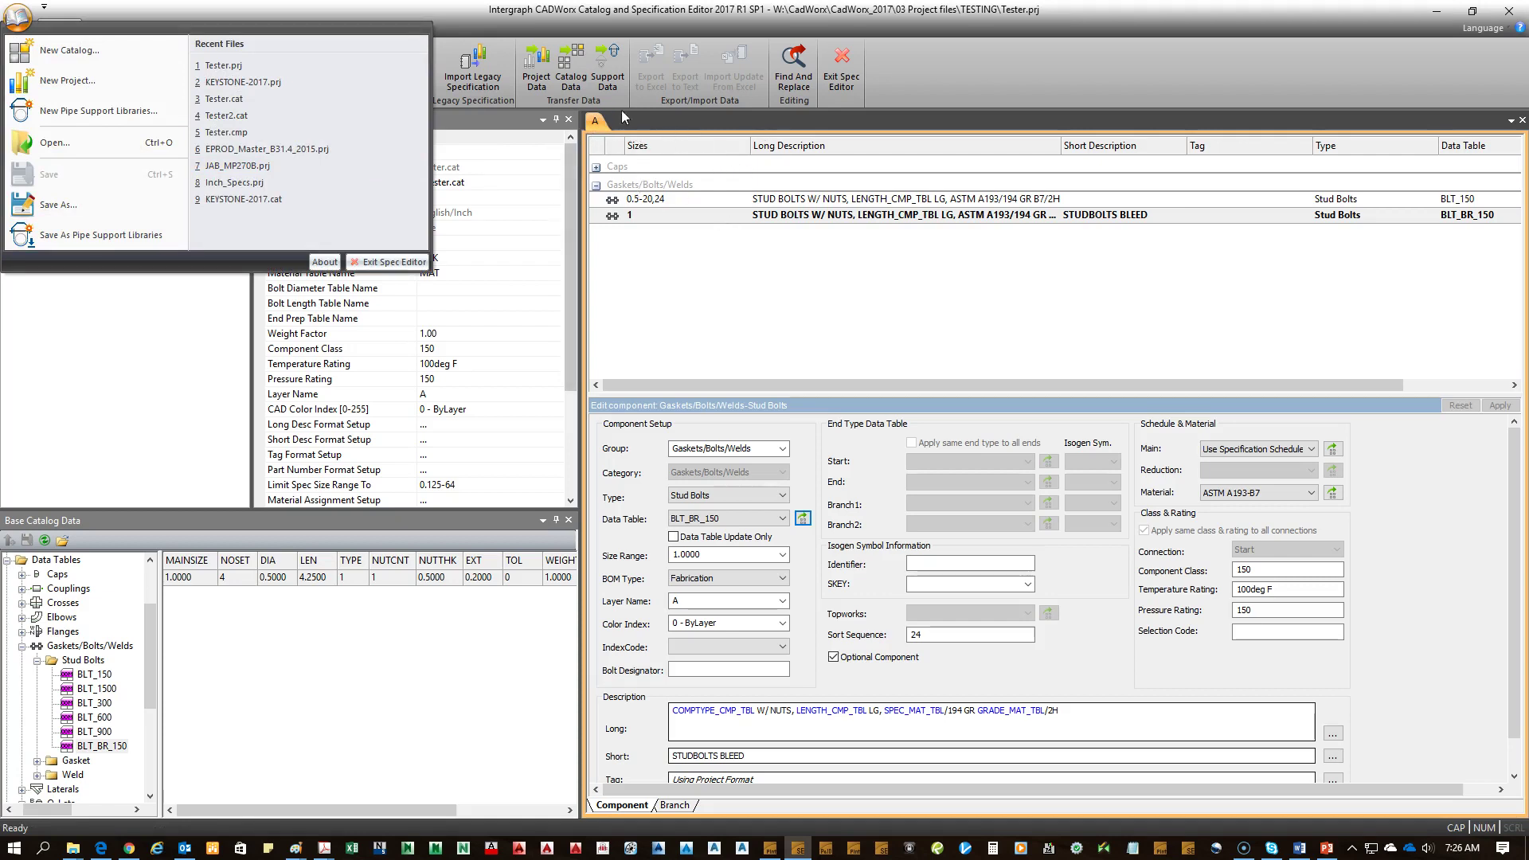
click(334, 379)
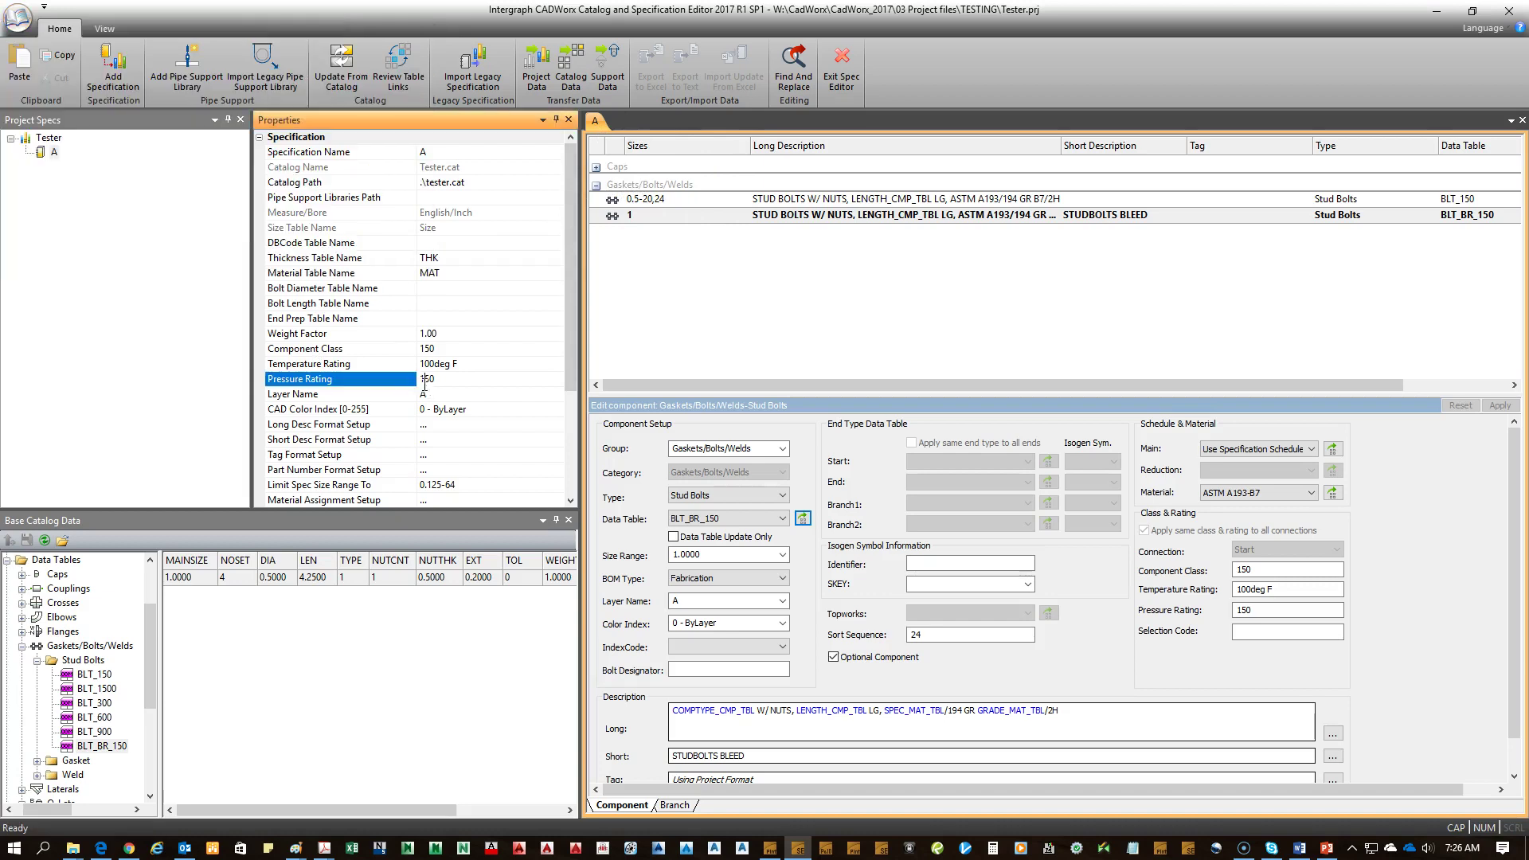